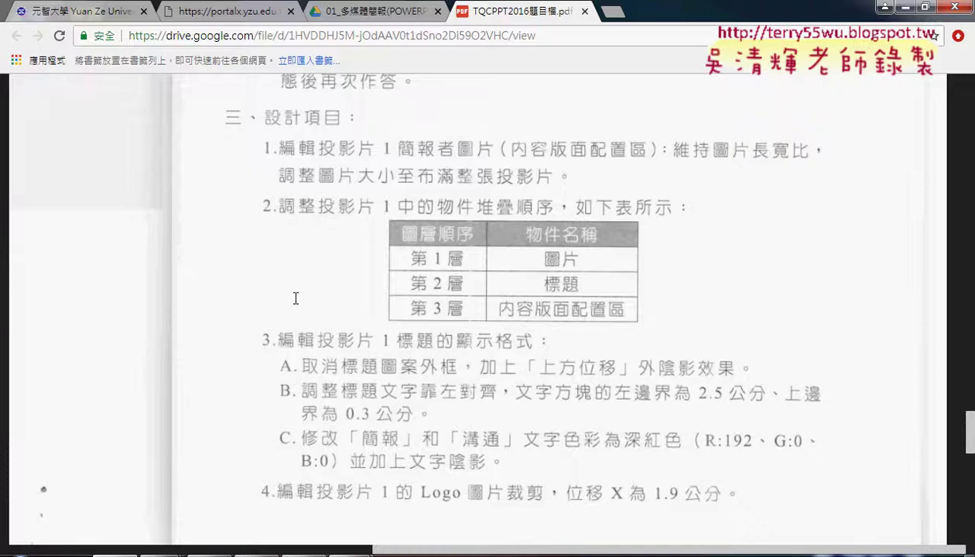
- Scroll the exam PDF to exercise 208's item 三 requirements for slide 1
{"action": "scroll", "coordinate": [296, 299], "scroll_direction": "down", "scroll_amount": 2}
{"action": "scroll", "coordinate": [302, 340], "scroll_direction": "down", "scroll_amount": 4}
{"action": "scroll", "coordinate": [305, 360], "scroll_direction": "down", "scroll_amount": 4}
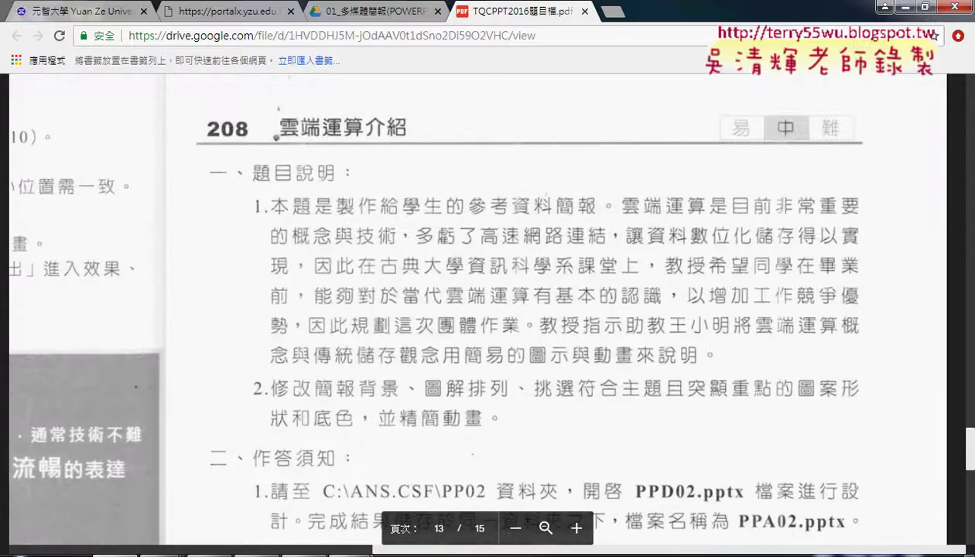
{"action": "left_click_drag", "start_coordinate": [402, 552], "coordinate": [144, 536]}
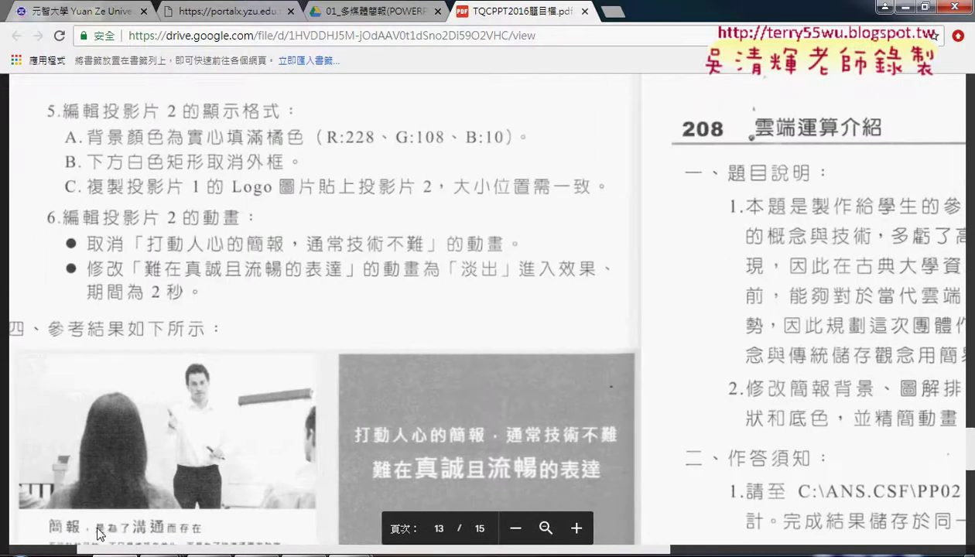
{"action": "scroll", "coordinate": [504, 370], "scroll_direction": "right", "scroll_amount": 5}
{"action": "scroll", "coordinate": [504, 370], "scroll_direction": "up", "scroll_amount": 5}
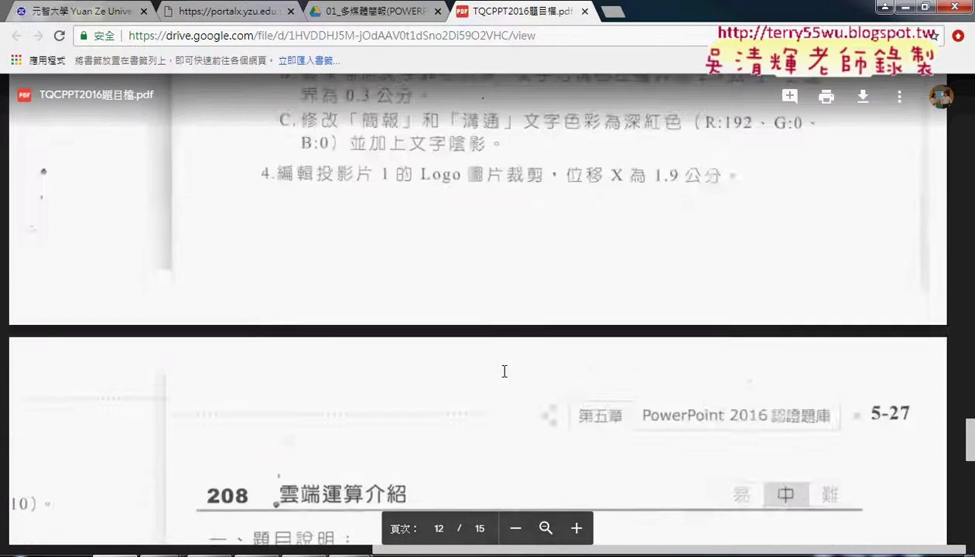
{"action": "scroll", "coordinate": [504, 370], "scroll_direction": "up", "scroll_amount": 5}
{"action": "scroll", "coordinate": [505, 371], "scroll_direction": "up", "scroll_amount": 1}
{"action": "scroll", "coordinate": [505, 370], "scroll_direction": "down", "scroll_amount": 1}
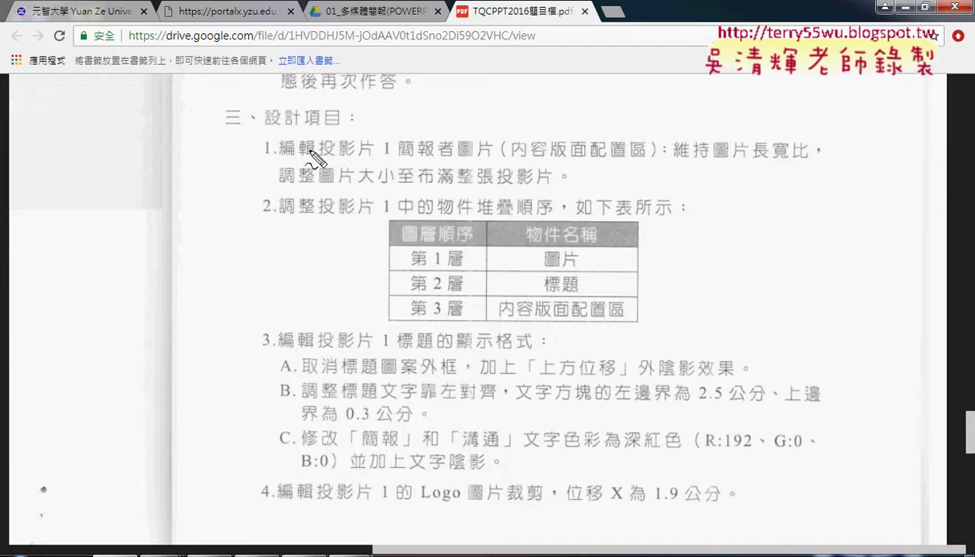
- Underline '投影片 1', '至布滿整張投影片' and '圖片長寬比' in the requirement, then clear the ink
{"action": "left_click_drag", "start_coordinate": [324, 160], "coordinate": [387, 161]}
{"action": "left_click_drag", "start_coordinate": [327, 159], "coordinate": [394, 160]}
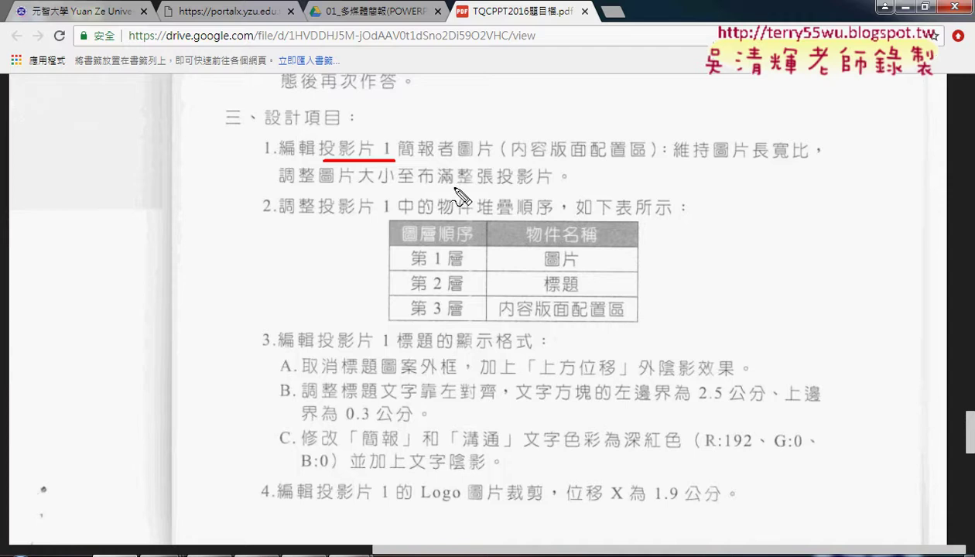
{"action": "left_click_drag", "start_coordinate": [550, 184], "coordinate": [404, 186]}
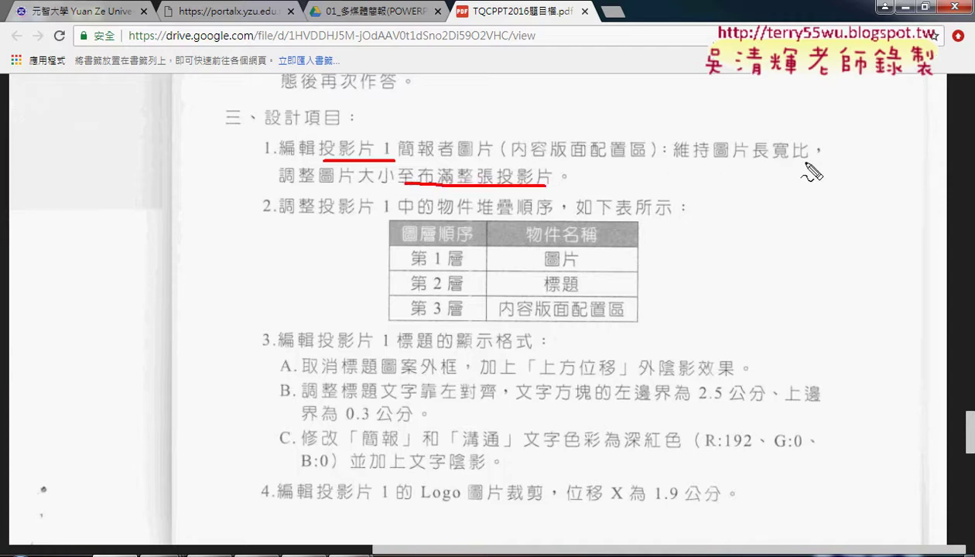
{"action": "left_click_drag", "start_coordinate": [806, 164], "coordinate": [718, 163]}
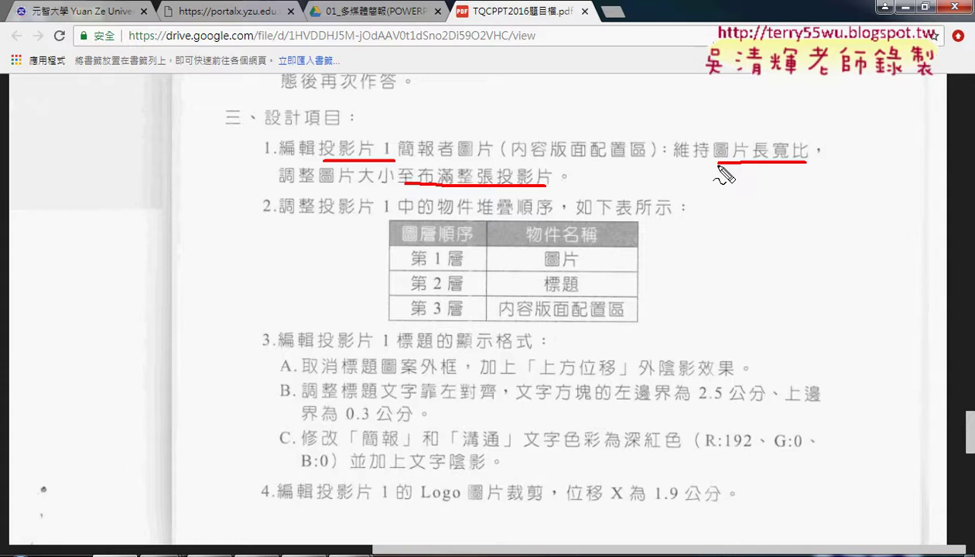
{"action": "key", "text": "Escape"}
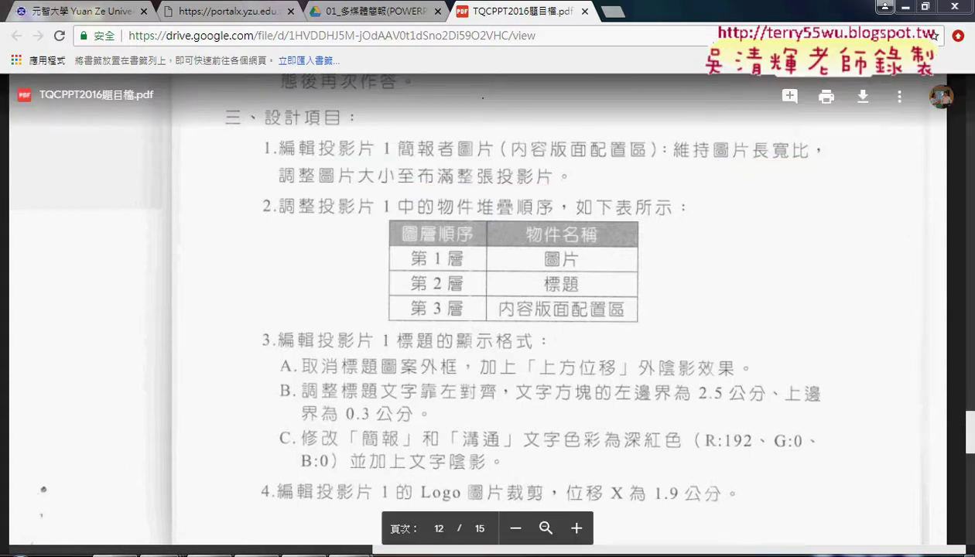
- Move the photo to the slide's top-left corner and enlarge it to 25.4 cm wide, covering the slide
{"action": "key", "text": "alt+Tab"}
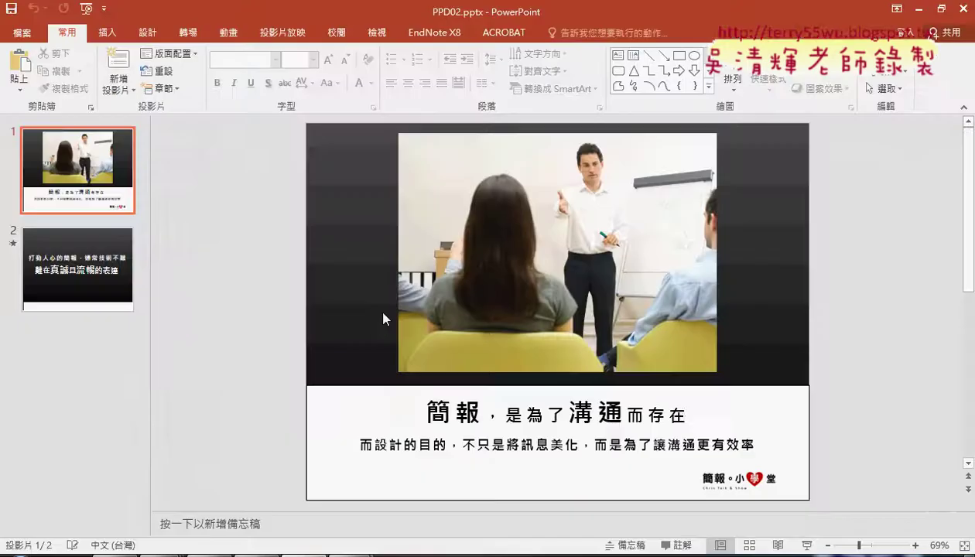
{"action": "left_click", "coordinate": [411, 222]}
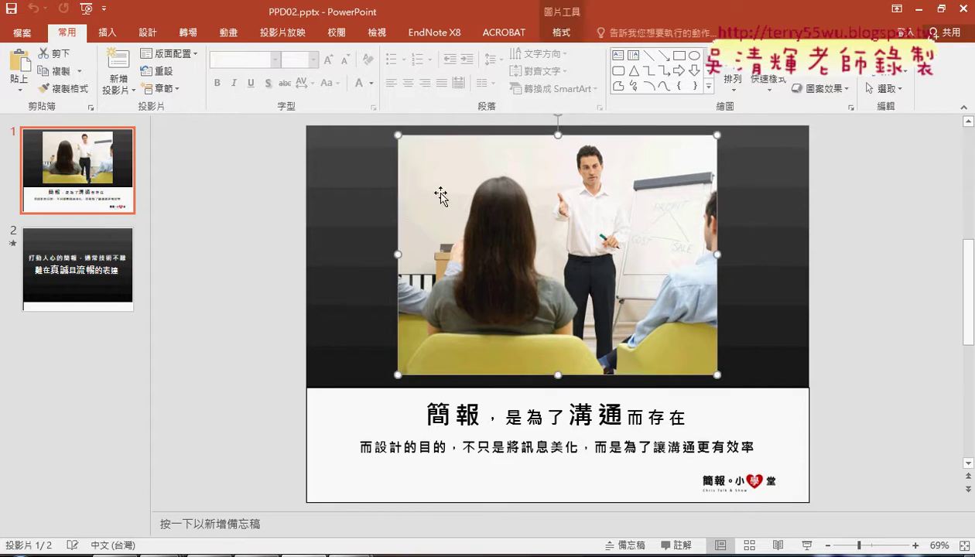
{"action": "left_click_drag", "start_coordinate": [460, 207], "coordinate": [368, 200]}
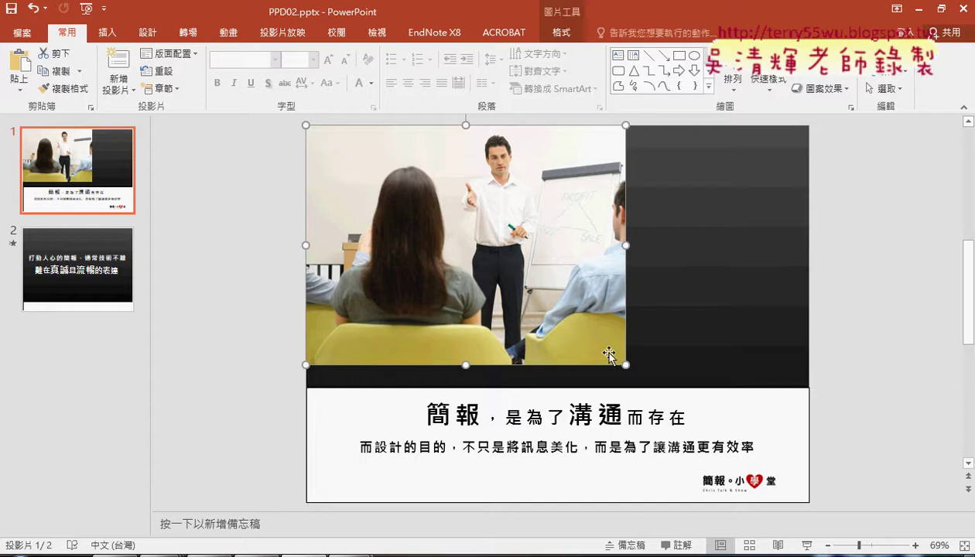
{"action": "left_click_drag", "start_coordinate": [626, 364], "coordinate": [809, 447]}
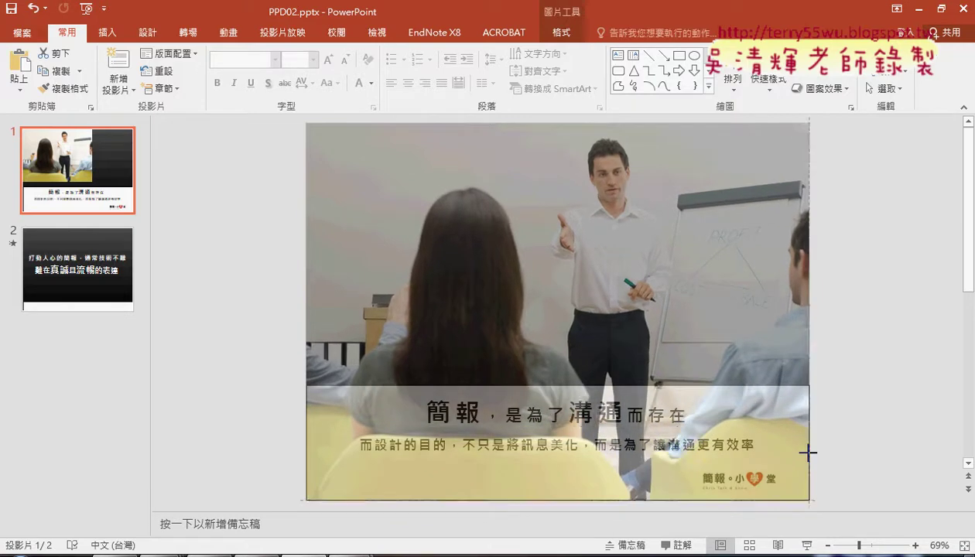
{"action": "left_click_drag", "start_coordinate": [808, 453], "coordinate": [808, 453]}
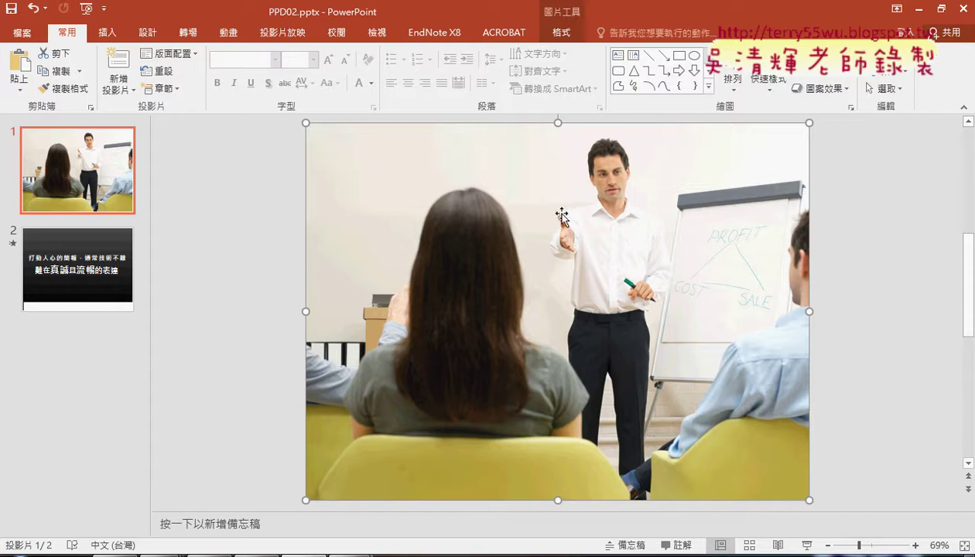
{"action": "left_click", "coordinate": [562, 34]}
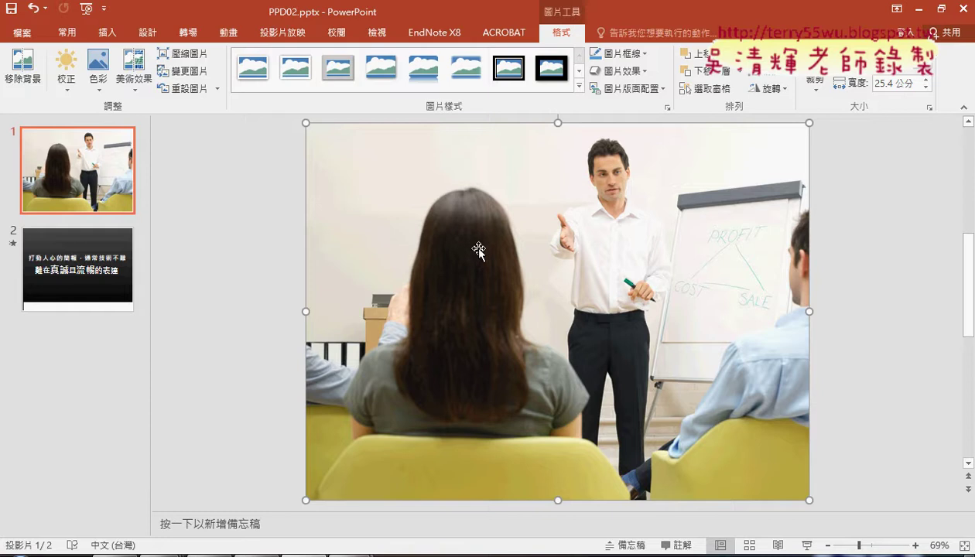
{"action": "mouse_move", "coordinate": [808, 500]}
{"action": "left_mouse_down"}
{"action": "mouse_move", "coordinate": [732, 424]}
{"action": "mouse_move", "coordinate": [809, 500]}
{"action": "left_mouse_up"}
- Send the photo backward one layer so the title shows over it, then return to the PDF
{"action": "right_click", "coordinate": [460, 153]}
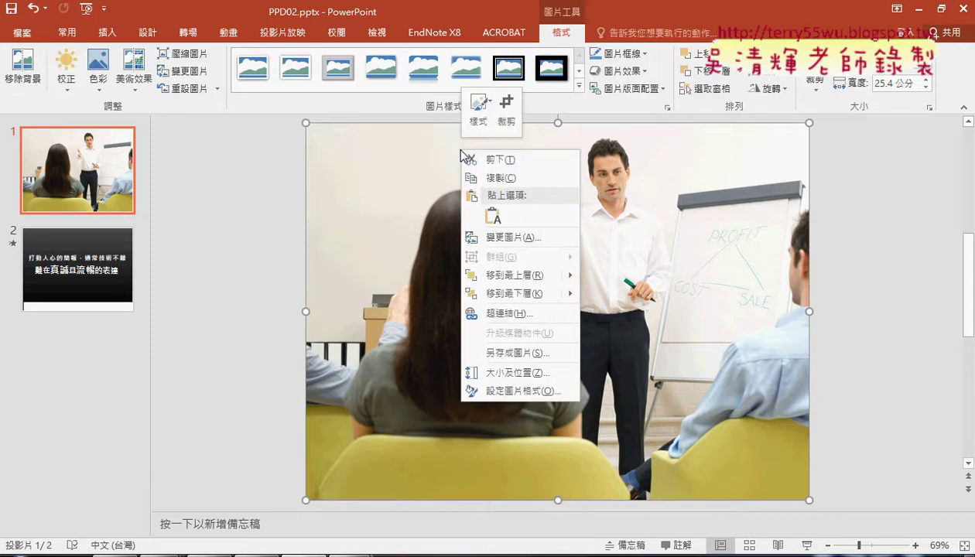
{"action": "left_click", "coordinate": [503, 293]}
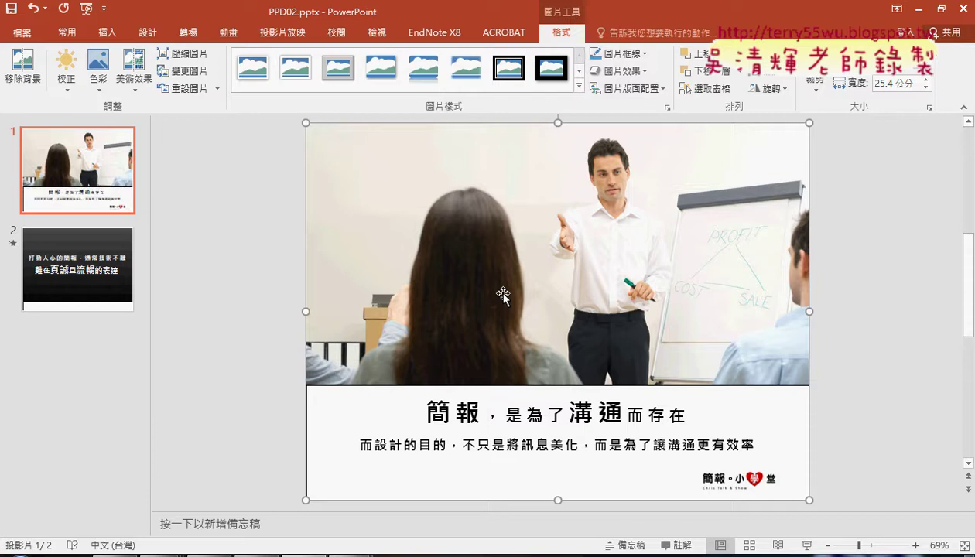
{"action": "key", "text": "ctrl+z"}
{"action": "right_click", "coordinate": [528, 211]}
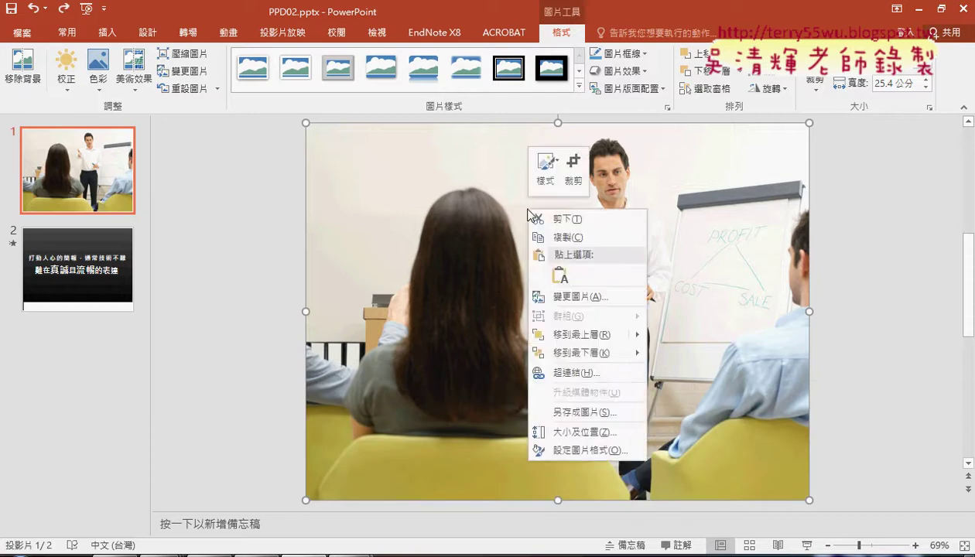
{"action": "mouse_move", "coordinate": [581, 353]}
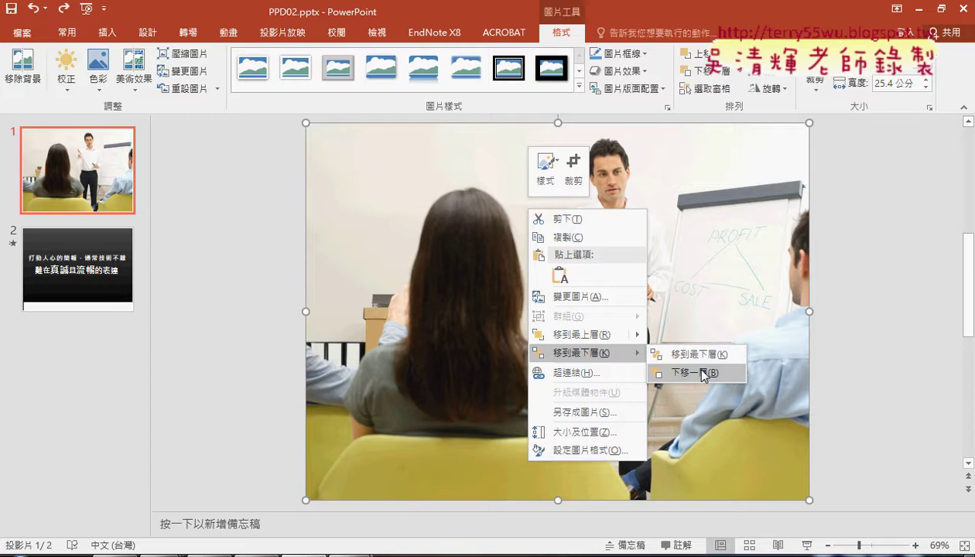
{"action": "left_click", "coordinate": [701, 372]}
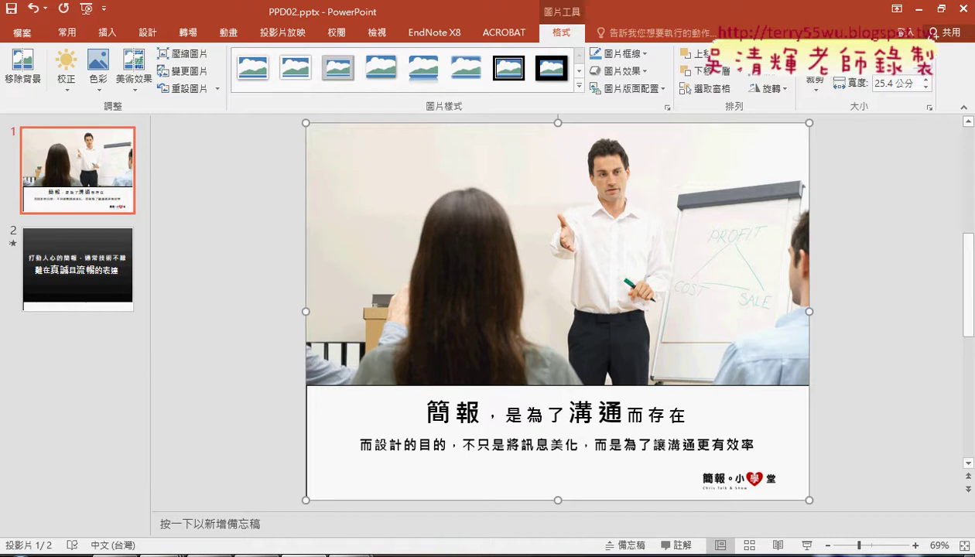
{"action": "left_click", "coordinate": [161, 553]}
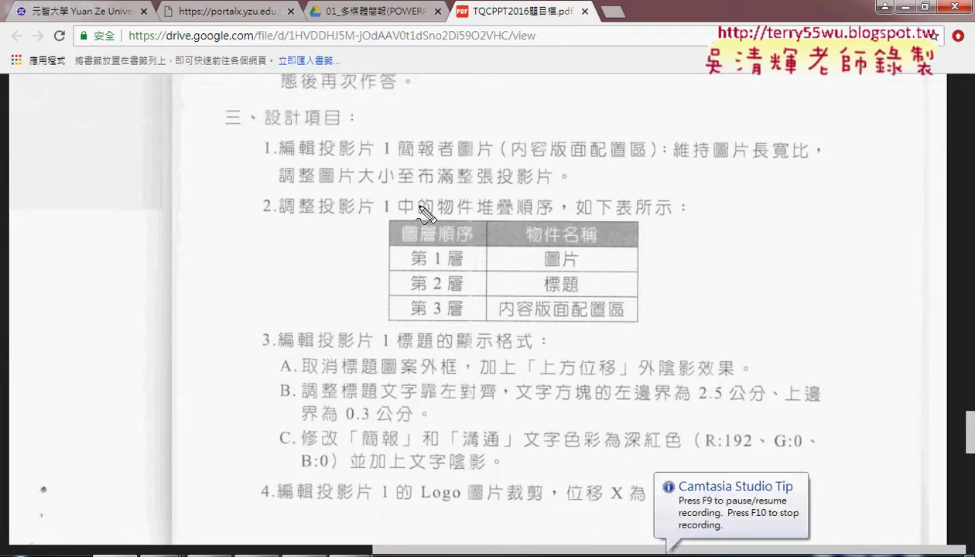
- Mark '圖片', '內容版面配置區' and '投影片 1 中' in the layer-order table, clear the ink, and return to PowerPoint
{"action": "mouse_move", "coordinate": [582, 273]}
{"action": "left_mouse_down"}
{"action": "mouse_move", "coordinate": [541, 273]}
{"action": "mouse_move", "coordinate": [569, 294]}
{"action": "mouse_move", "coordinate": [533, 294]}
{"action": "left_mouse_up"}
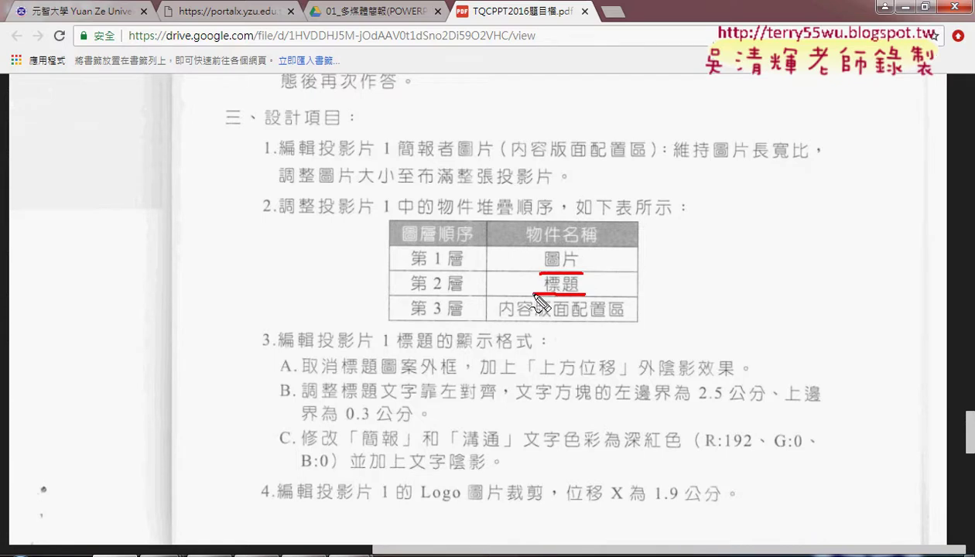
{"action": "left_click_drag", "start_coordinate": [637, 318], "coordinate": [474, 317]}
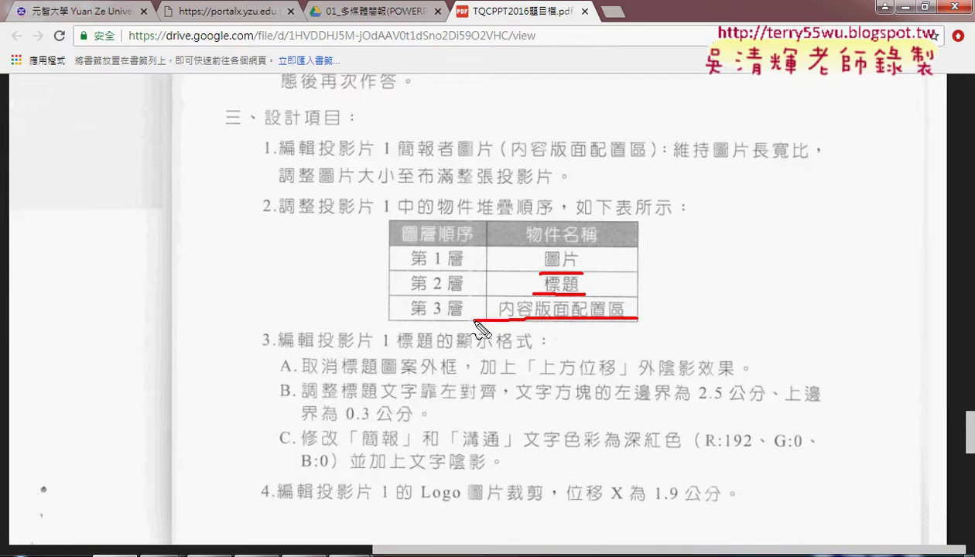
{"action": "left_click_drag", "start_coordinate": [324, 217], "coordinate": [400, 217]}
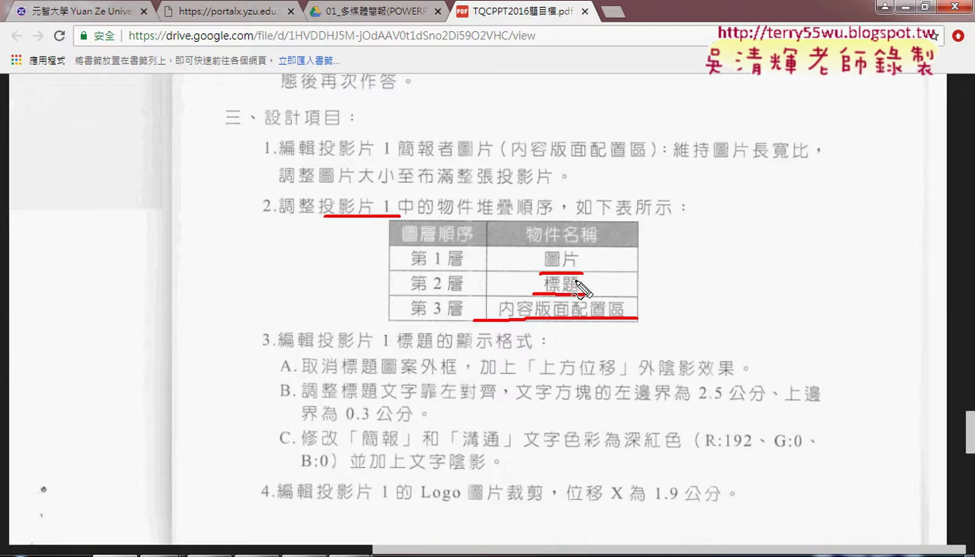
{"action": "key", "text": "Escape"}
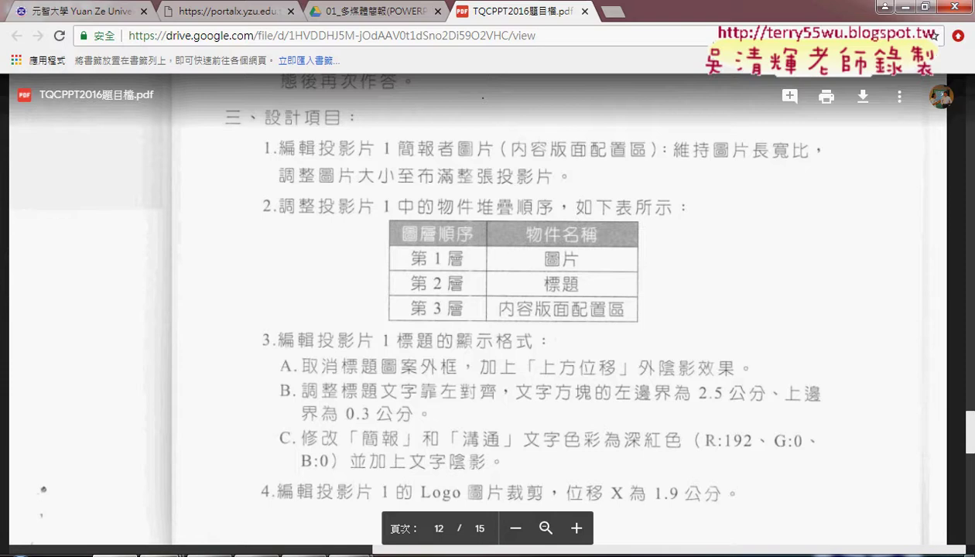
{"action": "key", "text": "alt+Tab"}
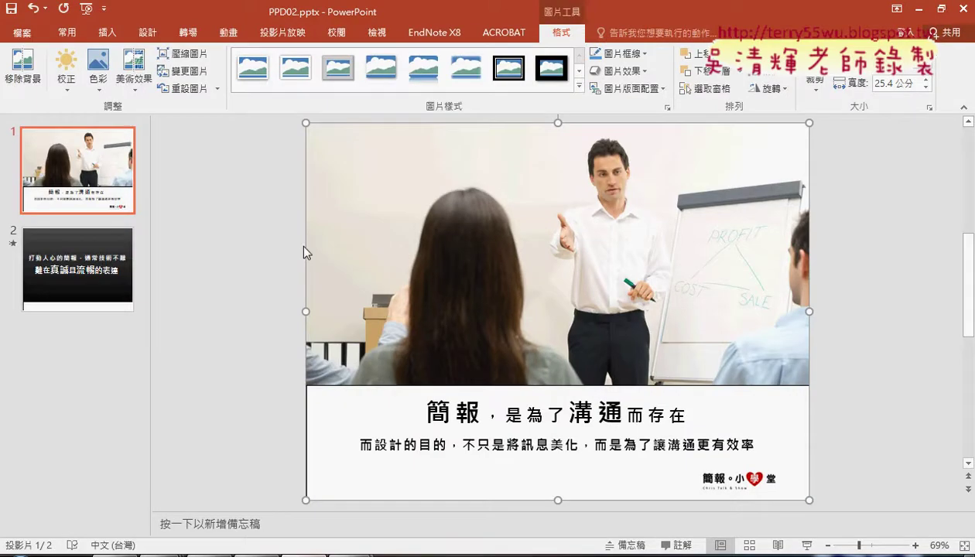
{"action": "left_click", "coordinate": [67, 33]}
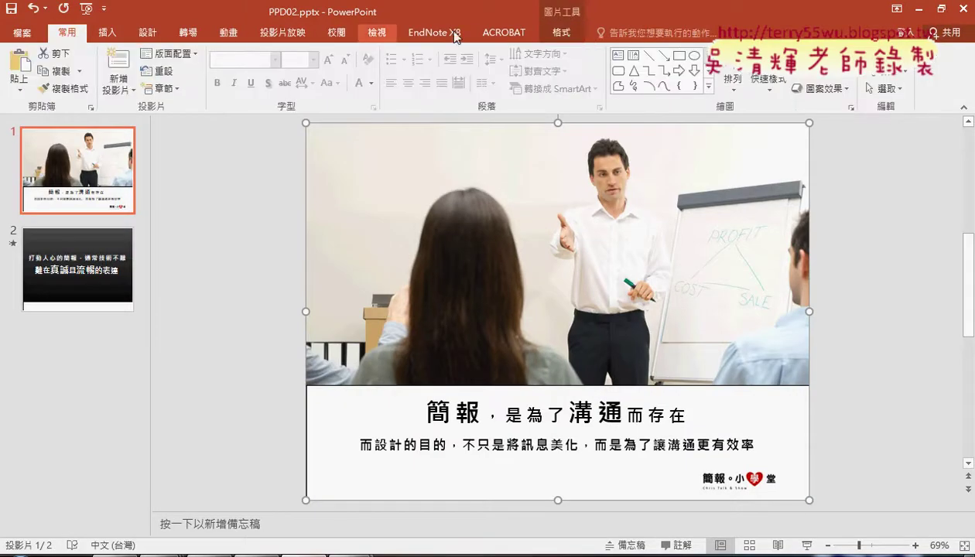
{"action": "left_click", "coordinate": [888, 91]}
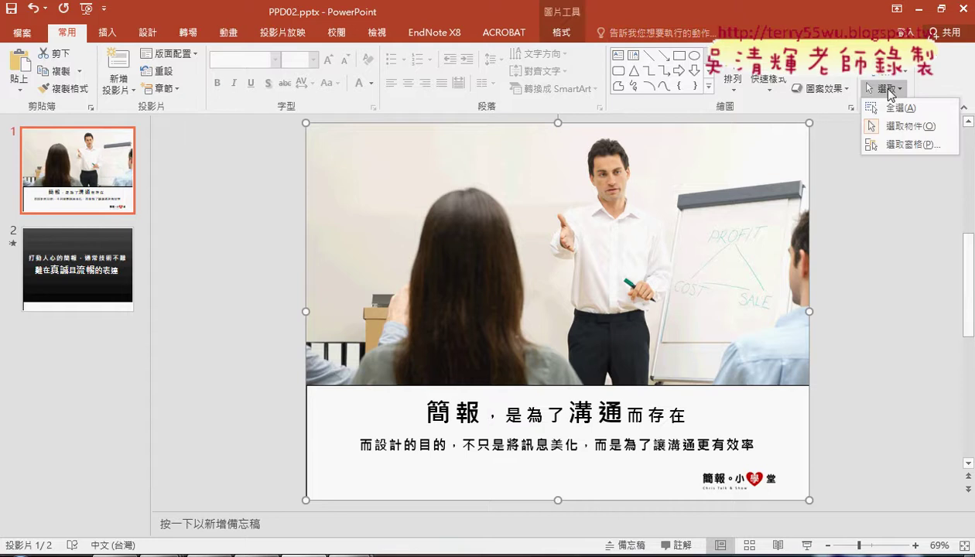
{"action": "left_click", "coordinate": [915, 151]}
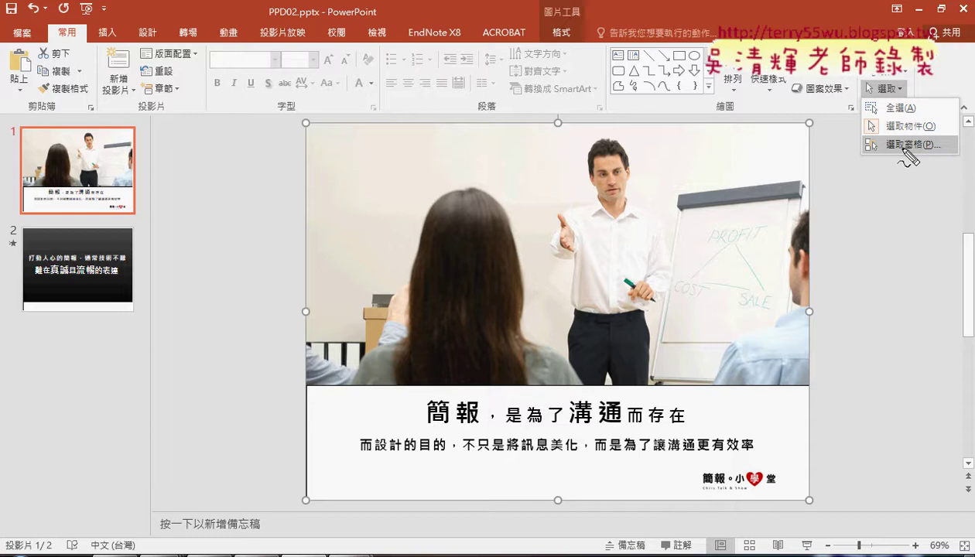
{"action": "left_click_drag", "start_coordinate": [917, 151], "coordinate": [922, 155]}
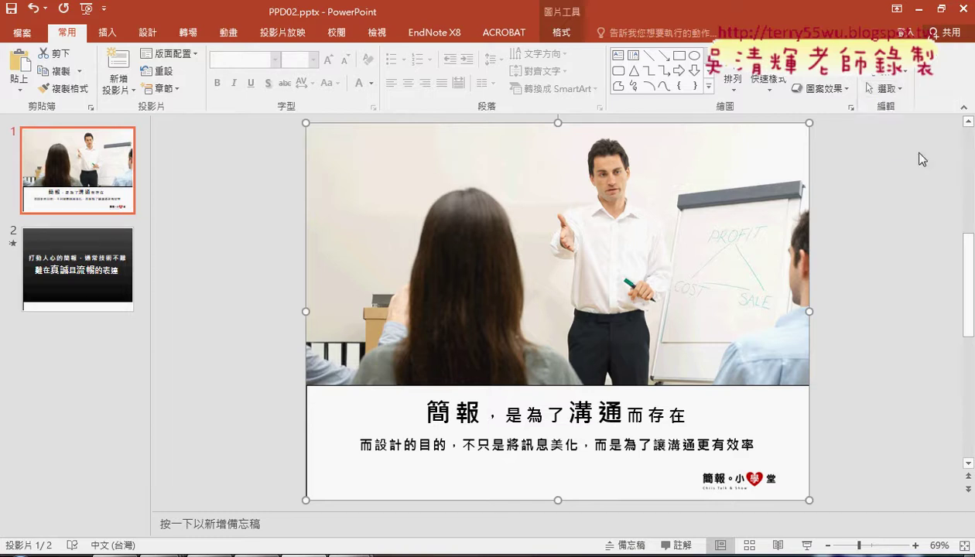
{"action": "left_click", "coordinate": [892, 91]}
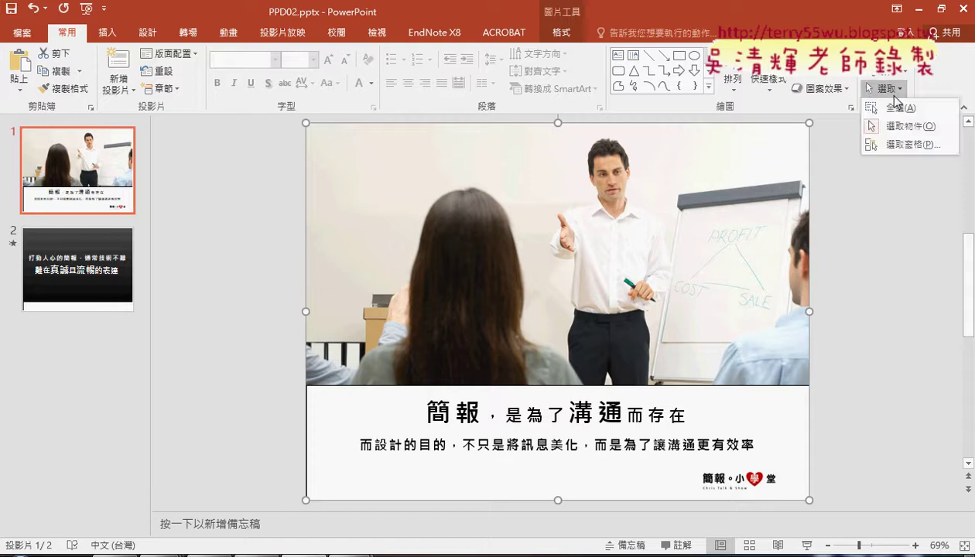
{"action": "left_click", "coordinate": [910, 144]}
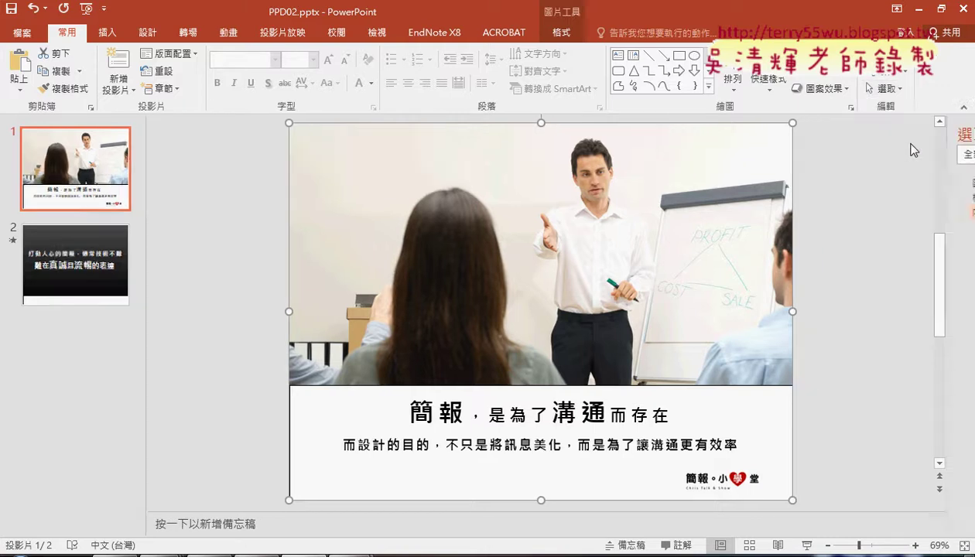
{"action": "left_click", "coordinate": [834, 184]}
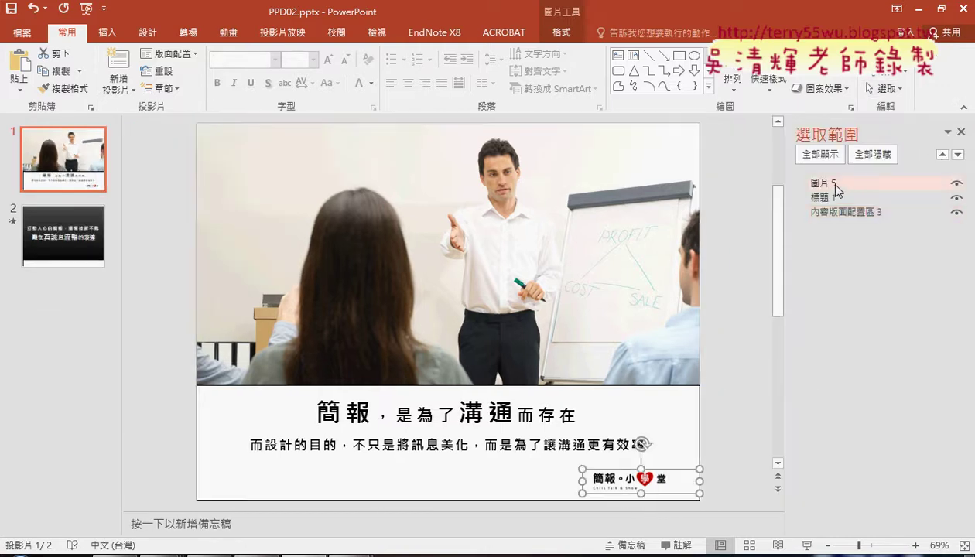
{"action": "left_click", "coordinate": [824, 200]}
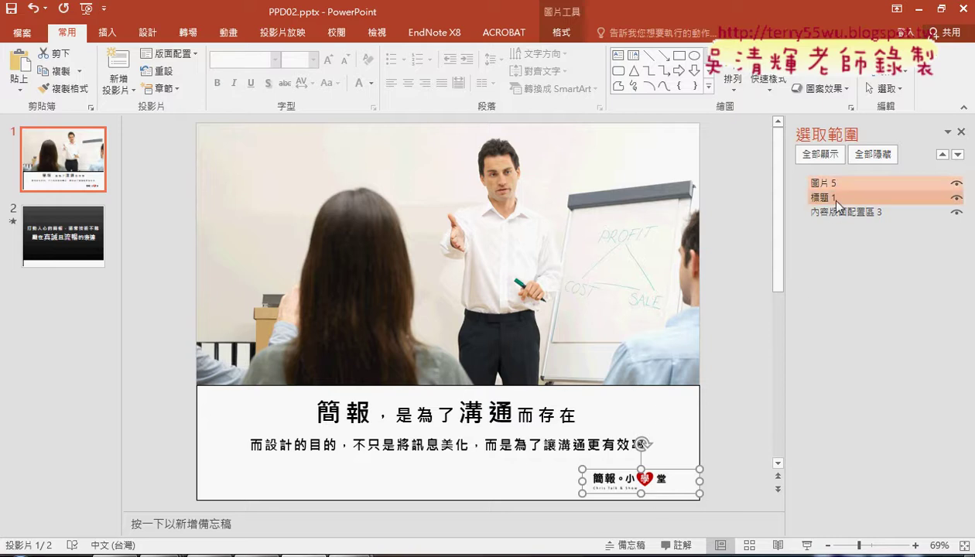
{"action": "left_click", "coordinate": [833, 210]}
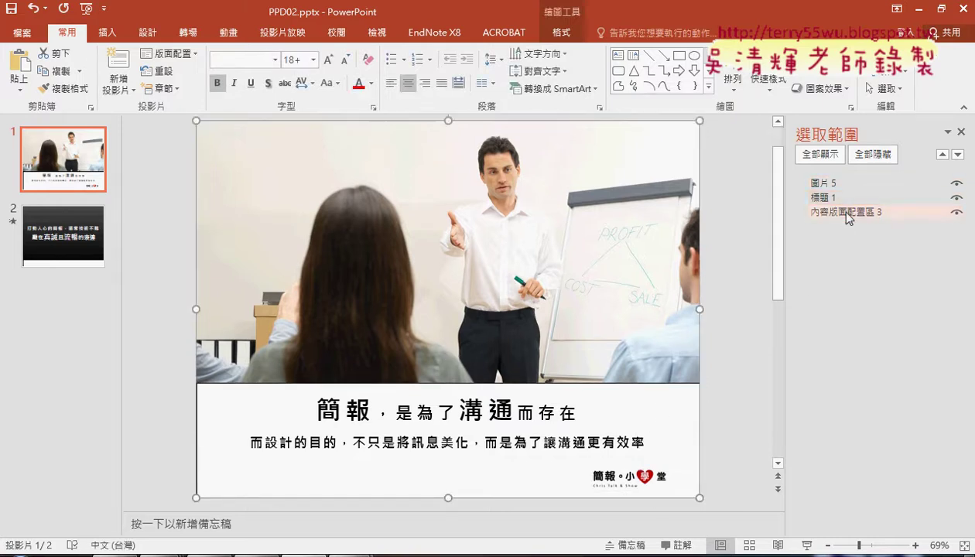
{"action": "left_click", "coordinate": [830, 183]}
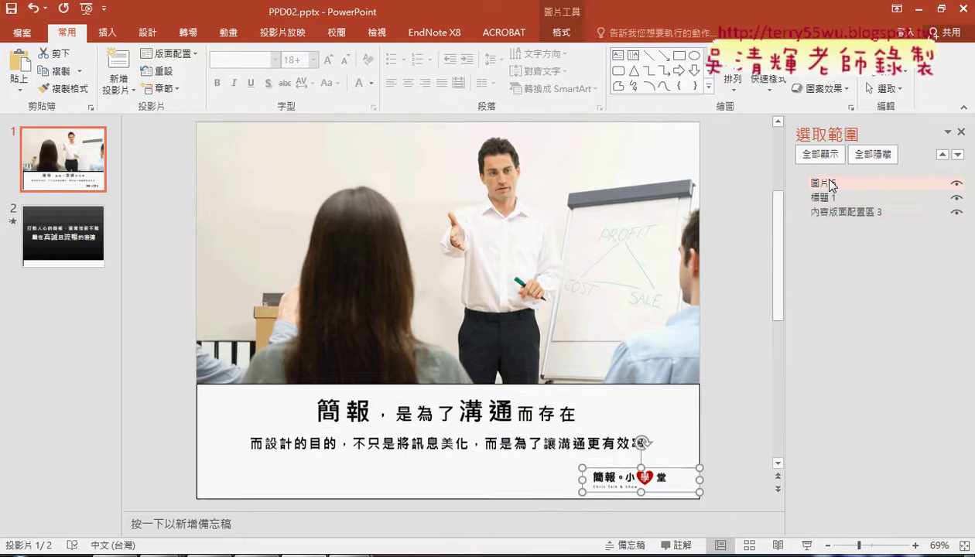
{"action": "left_click", "coordinate": [828, 200]}
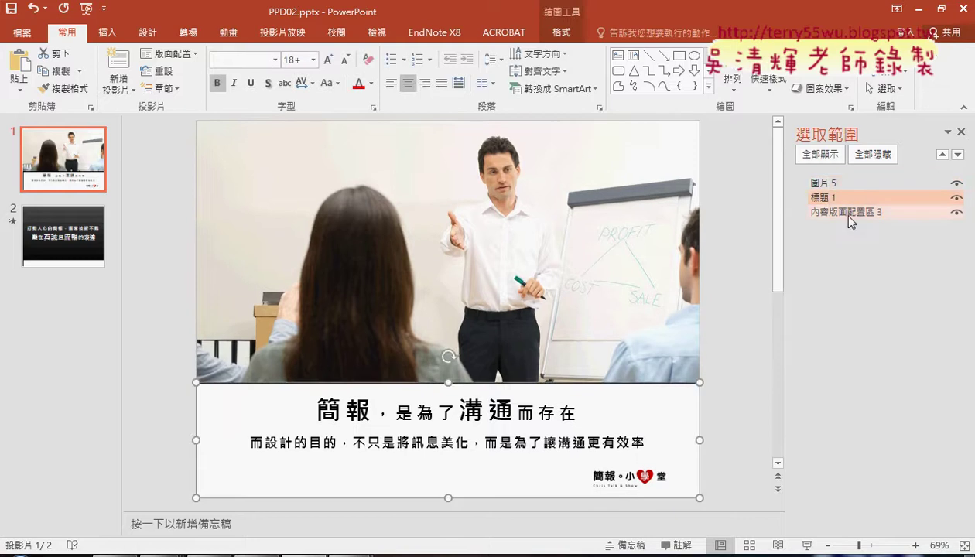
{"action": "left_click", "coordinate": [849, 214]}
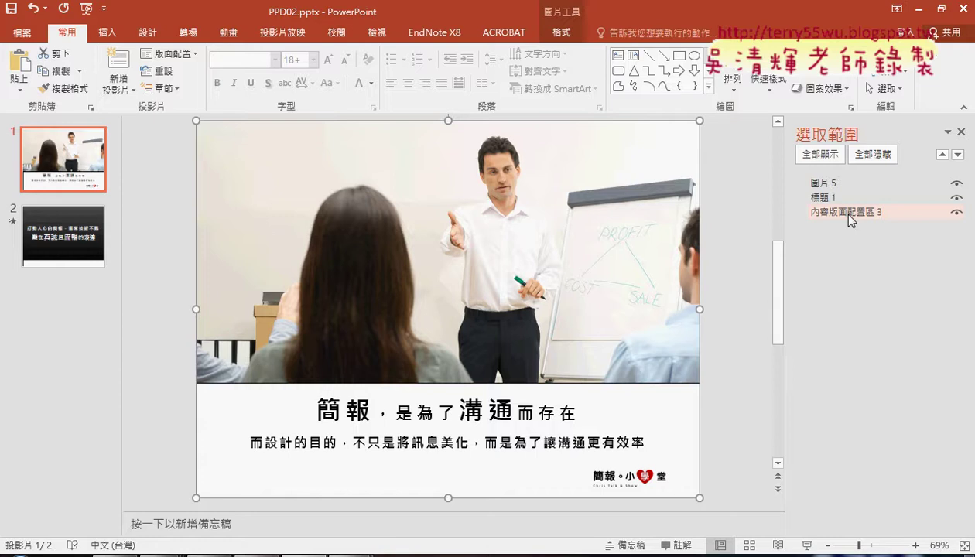
{"action": "left_click_drag", "start_coordinate": [68, 51], "coordinate": [74, 42]}
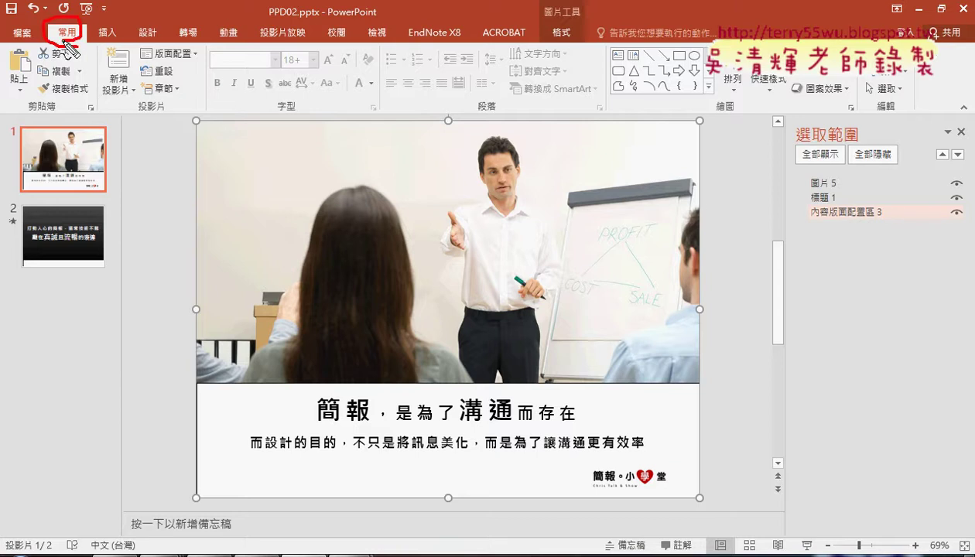
{"action": "left_click_drag", "start_coordinate": [890, 78], "coordinate": [885, 99]}
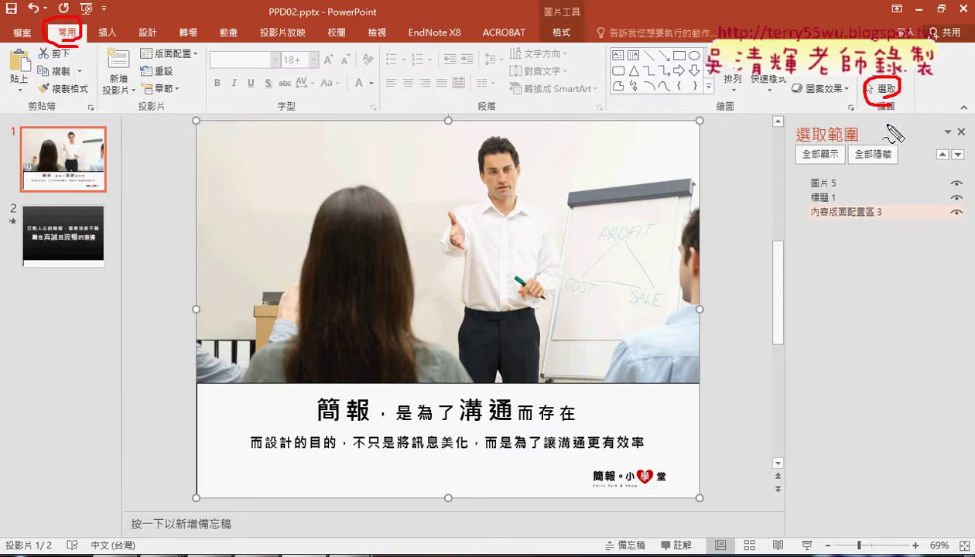
{"action": "left_click_drag", "start_coordinate": [844, 230], "coordinate": [836, 231]}
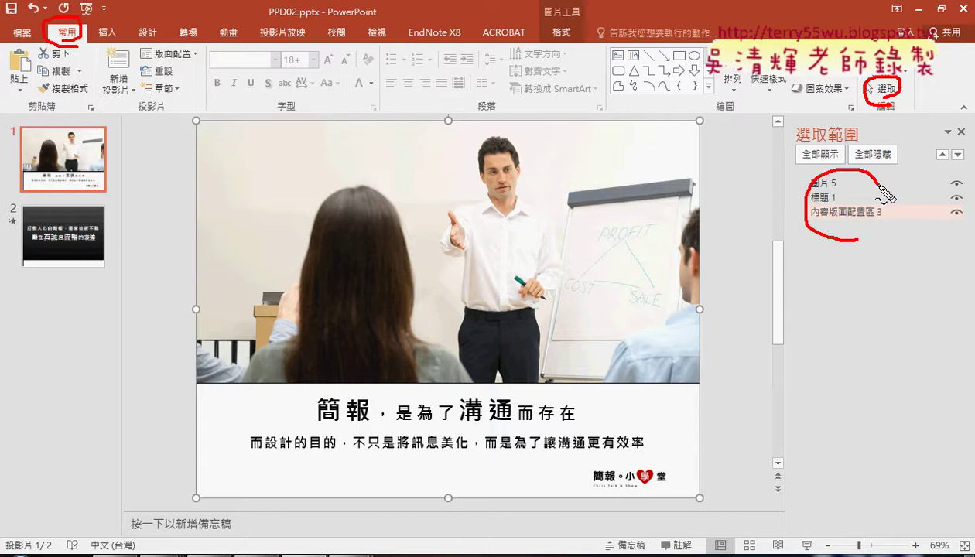
{"action": "key", "text": "Escape"}
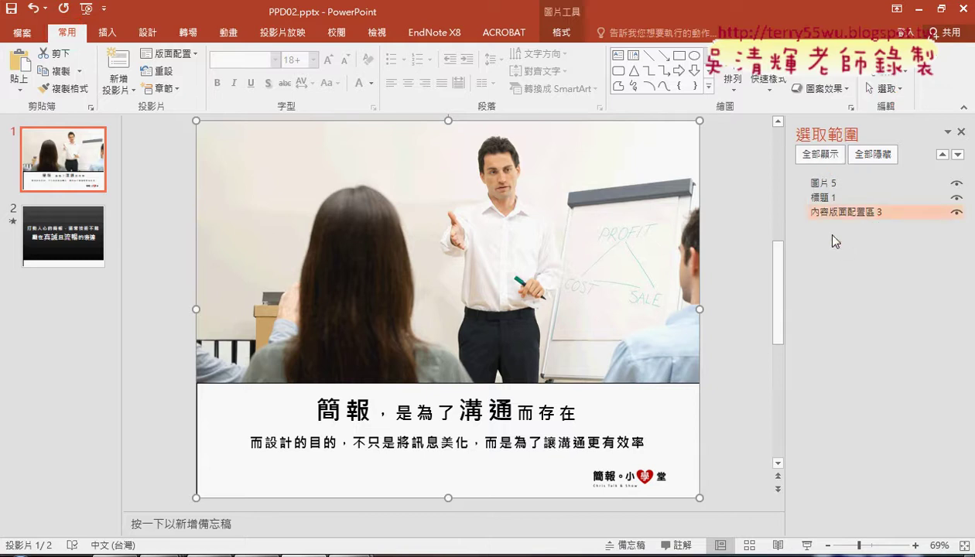
{"action": "left_click", "coordinate": [958, 213]}
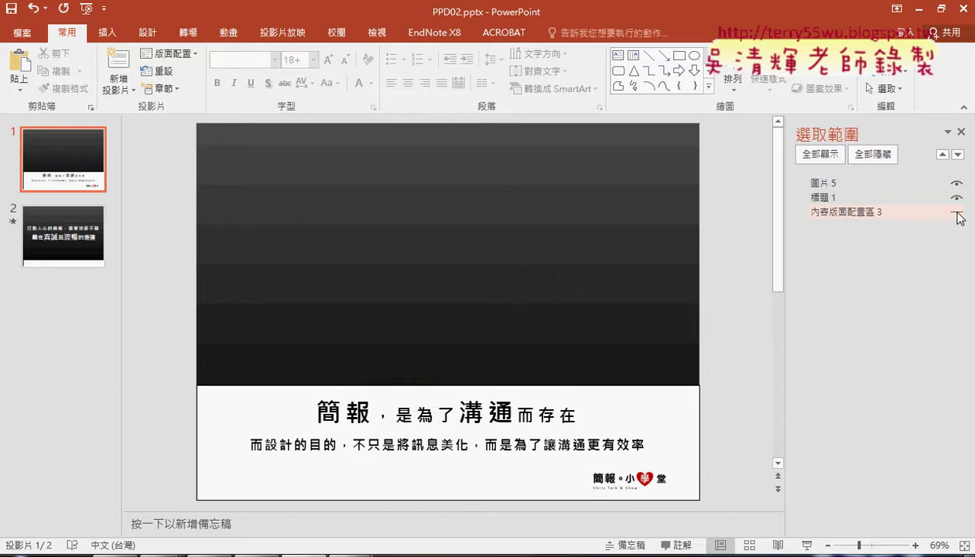
{"action": "left_click", "coordinate": [957, 215]}
{"action": "left_click", "coordinate": [958, 215]}
{"action": "left_click", "coordinate": [958, 215]}
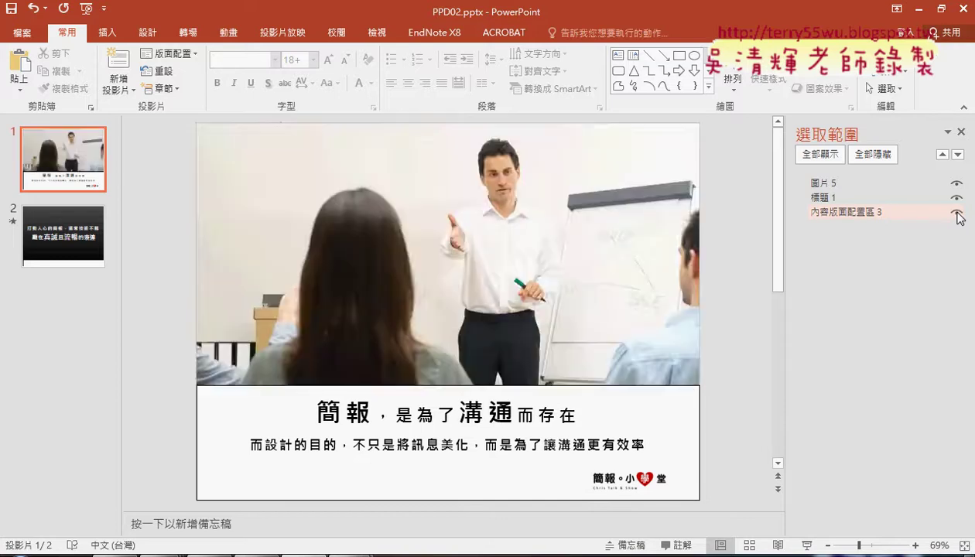
{"action": "left_click", "coordinate": [957, 214]}
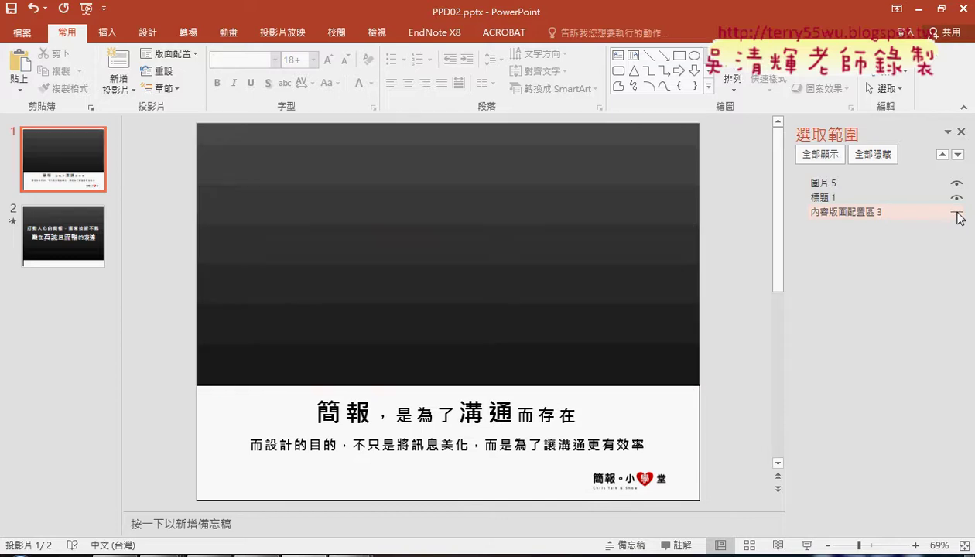
{"action": "left_click", "coordinate": [958, 214]}
{"action": "left_click", "coordinate": [958, 198]}
{"action": "left_click", "coordinate": [958, 198]}
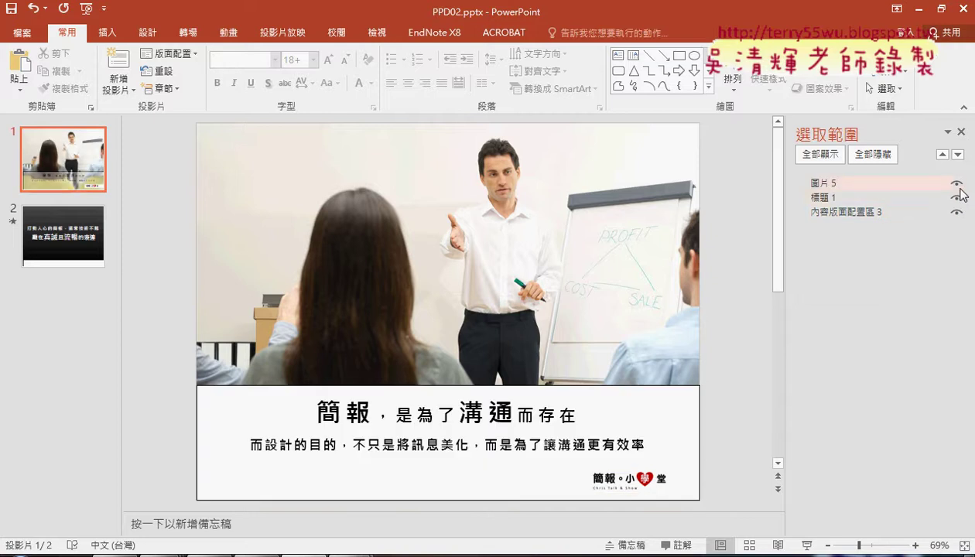
{"action": "left_click", "coordinate": [957, 184]}
{"action": "left_click", "coordinate": [958, 184]}
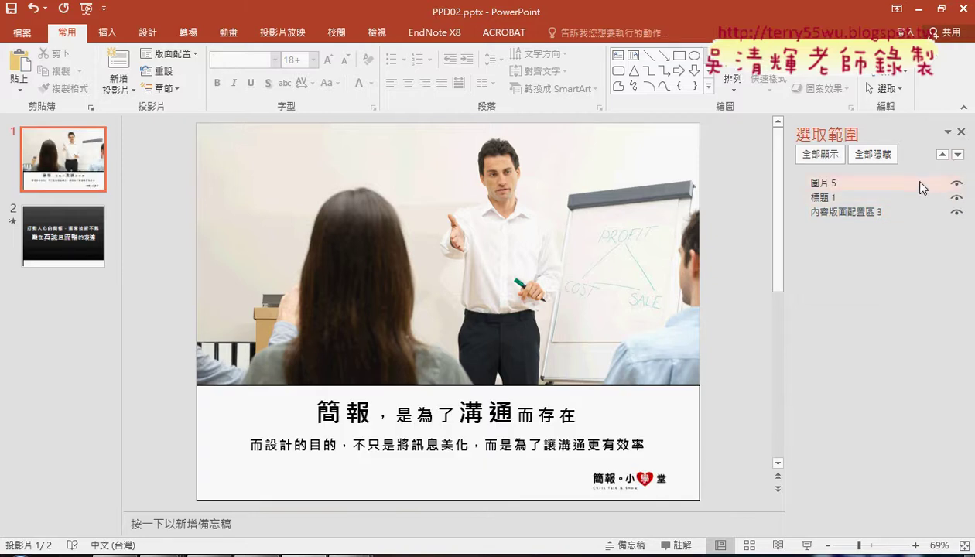
{"action": "left_click", "coordinate": [905, 212]}
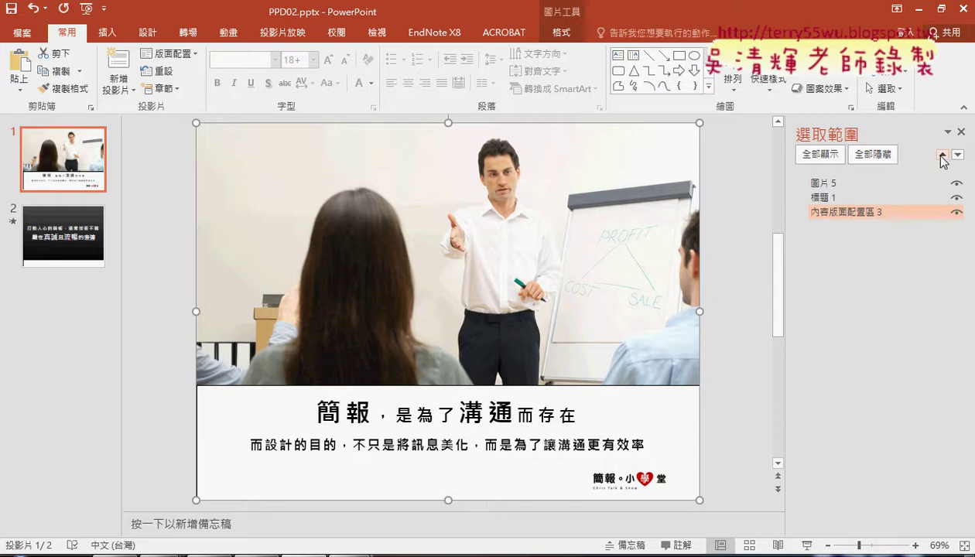
{"action": "left_click", "coordinate": [943, 155]}
{"action": "left_click", "coordinate": [943, 156]}
{"action": "left_click", "coordinate": [958, 155]}
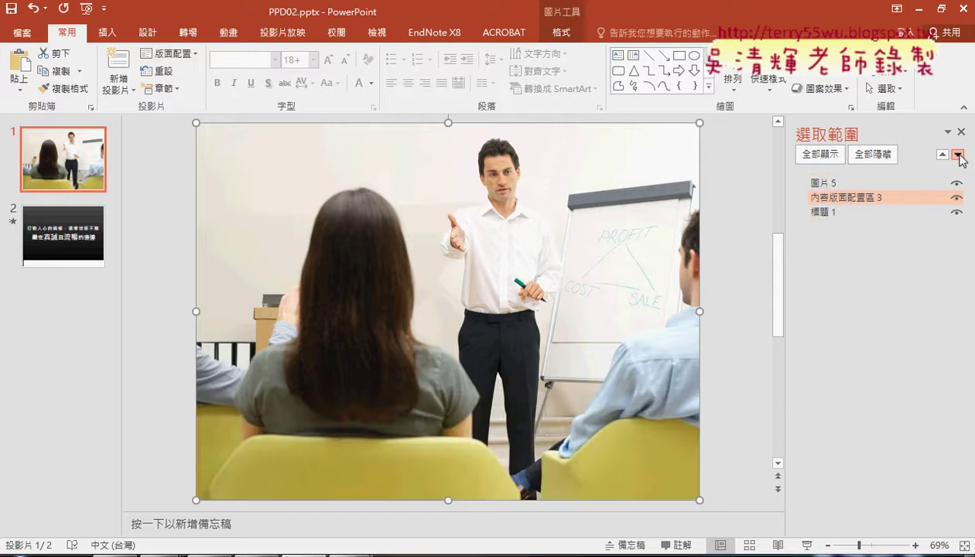
{"action": "left_click", "coordinate": [958, 155]}
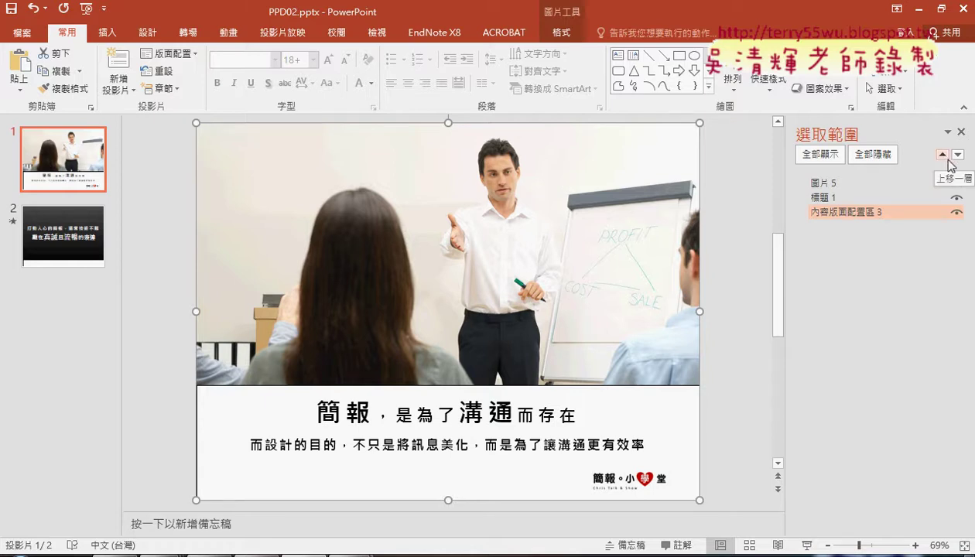
{"action": "mouse_move", "coordinate": [857, 212]}
{"action": "left_mouse_down"}
{"action": "mouse_move", "coordinate": [873, 183]}
{"action": "mouse_move", "coordinate": [867, 232]}
{"action": "left_mouse_up"}
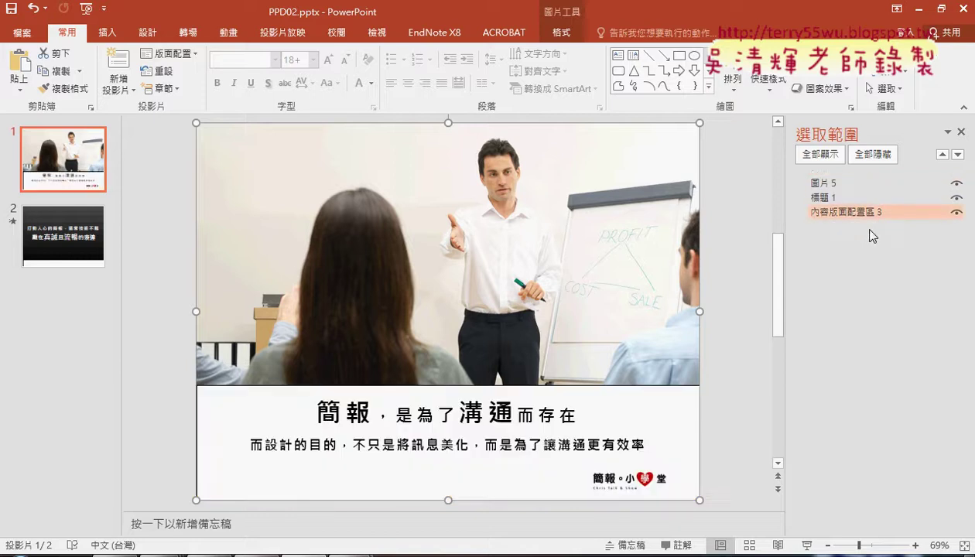
{"action": "left_click", "coordinate": [116, 552]}
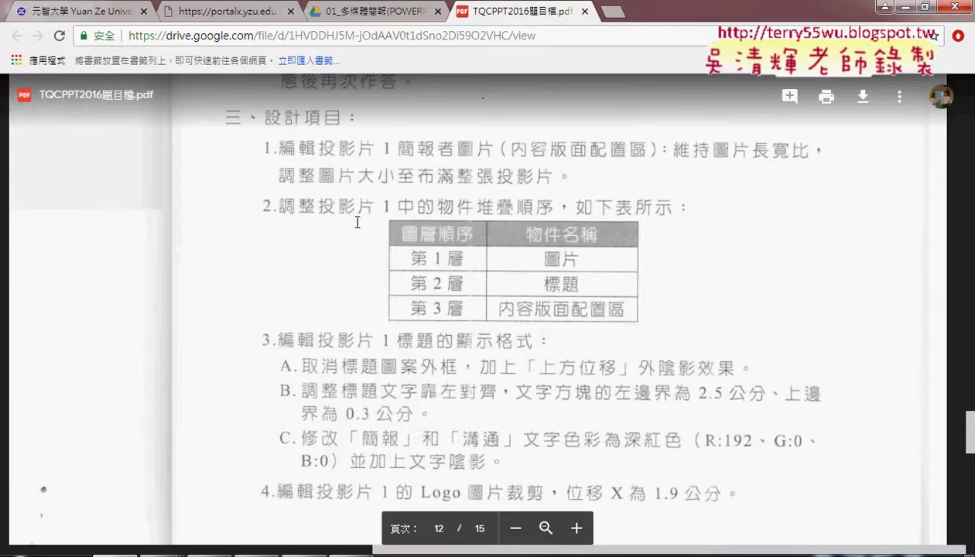
- Scroll the exam PDF to the title's no-outline, outer shadow and margin requirements
{"action": "scroll", "coordinate": [414, 239], "scroll_direction": "down", "scroll_amount": 1}
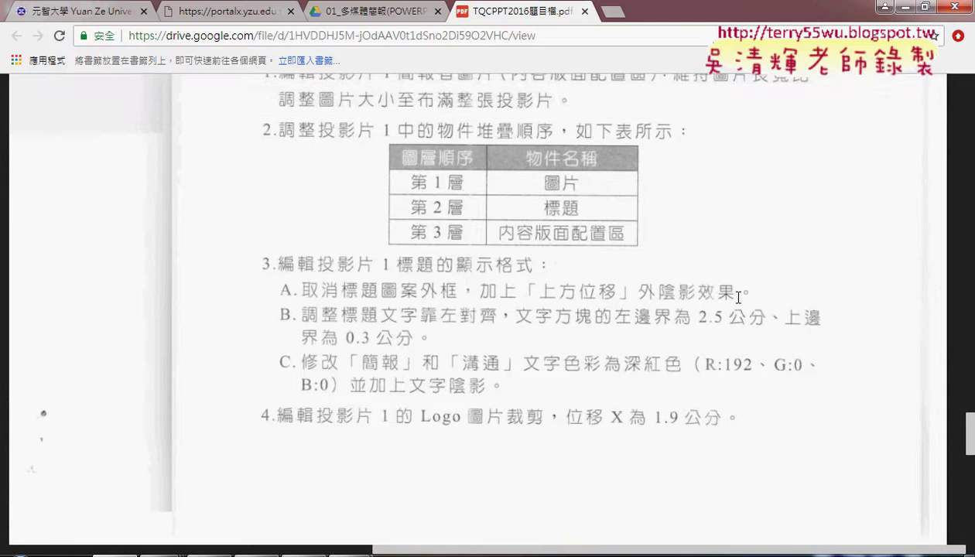
- Select the 標題 1 title placeholder in PowerPoint and show its Drawing Tools Format options
{"action": "left_click", "coordinate": [904, 7]}
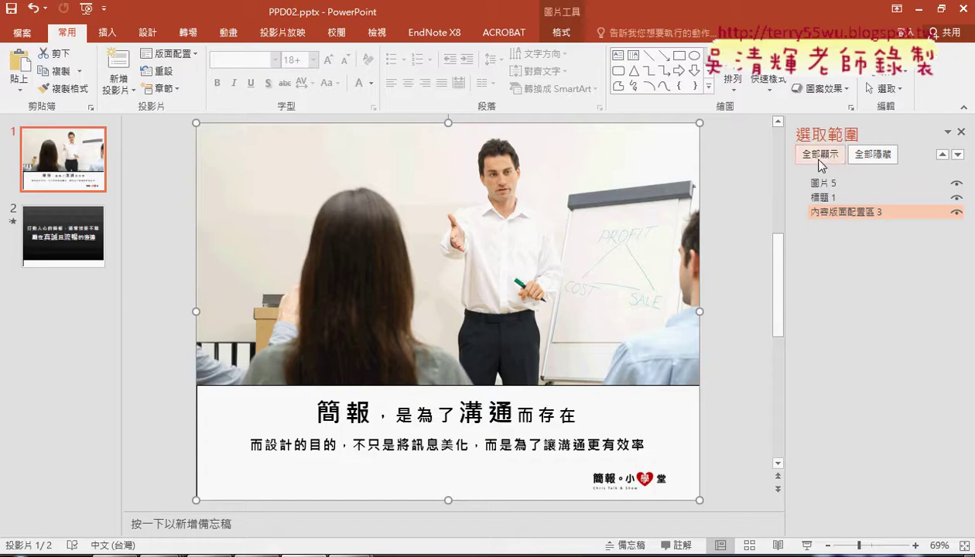
{"action": "left_click", "coordinate": [833, 198]}
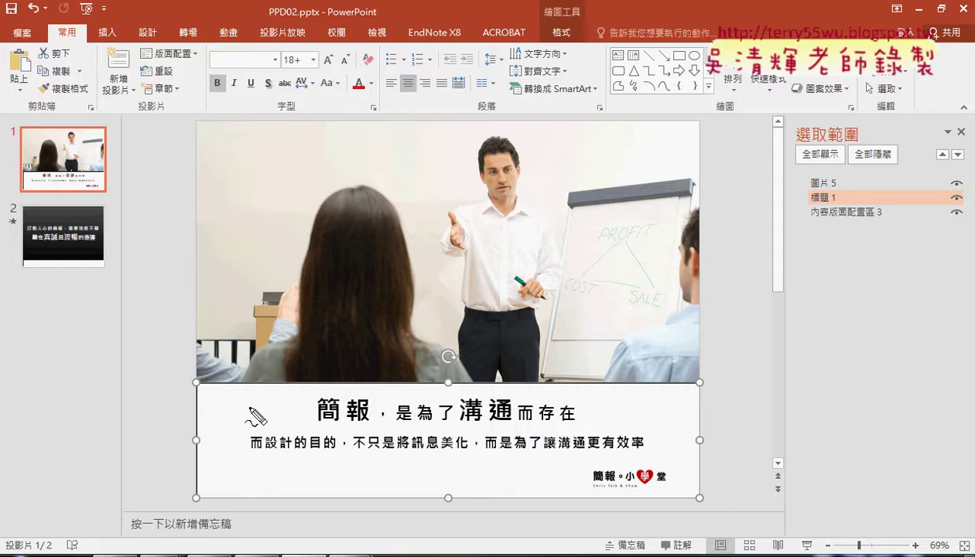
{"action": "mouse_move", "coordinate": [204, 386]}
{"action": "left_mouse_down"}
{"action": "mouse_move", "coordinate": [209, 480]}
{"action": "mouse_move", "coordinate": [654, 392]}
{"action": "mouse_move", "coordinate": [681, 484]}
{"action": "mouse_move", "coordinate": [219, 489]}
{"action": "left_mouse_up"}
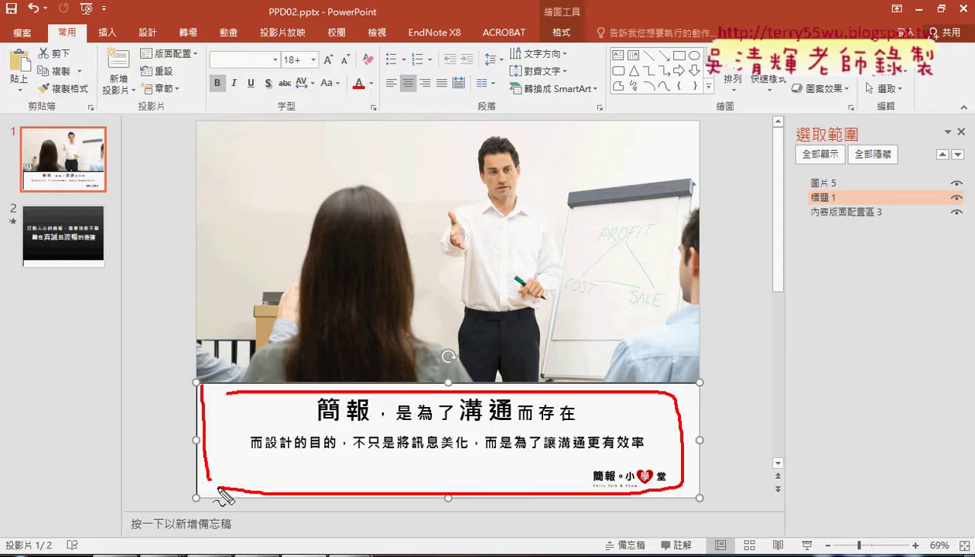
{"action": "key", "text": "Escape"}
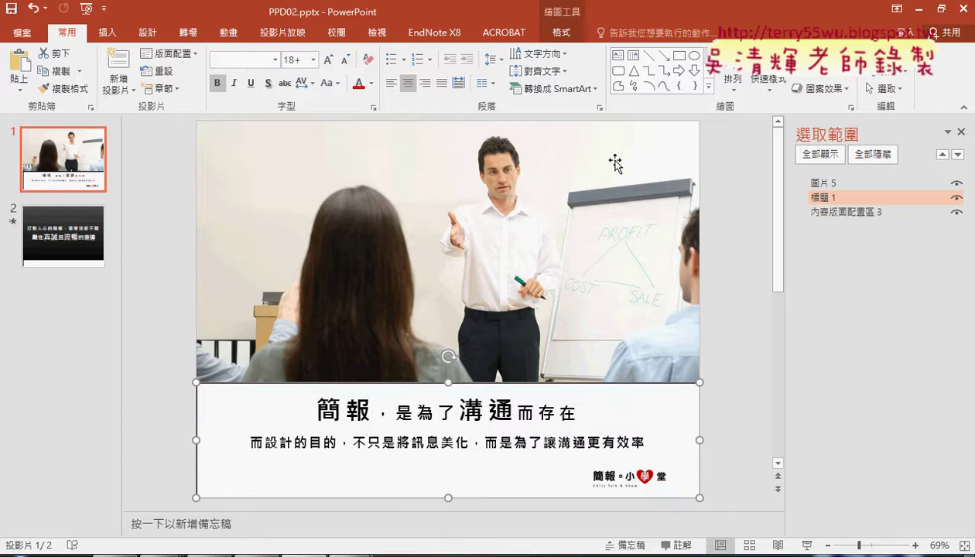
{"action": "left_click", "coordinate": [563, 32]}
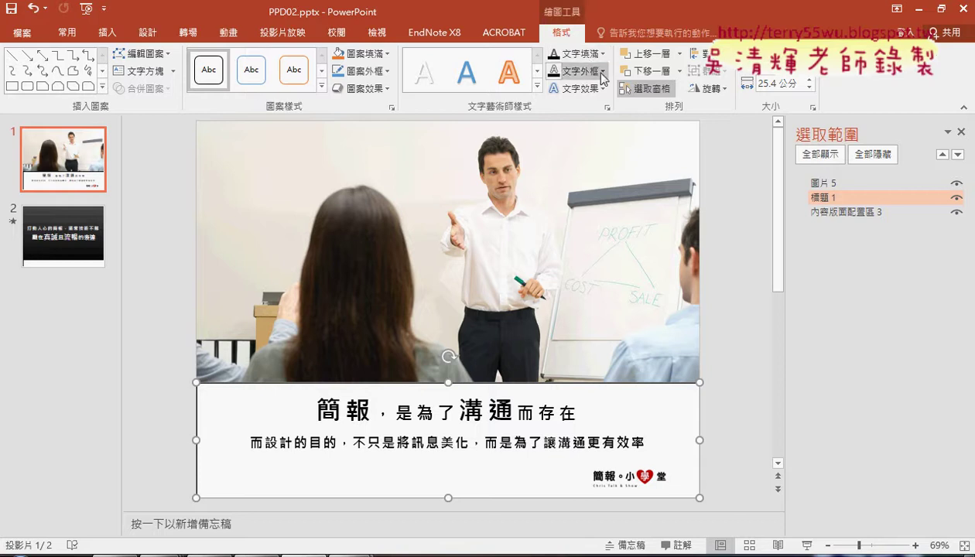
{"action": "left_click", "coordinate": [602, 71]}
{"action": "left_click", "coordinate": [600, 72]}
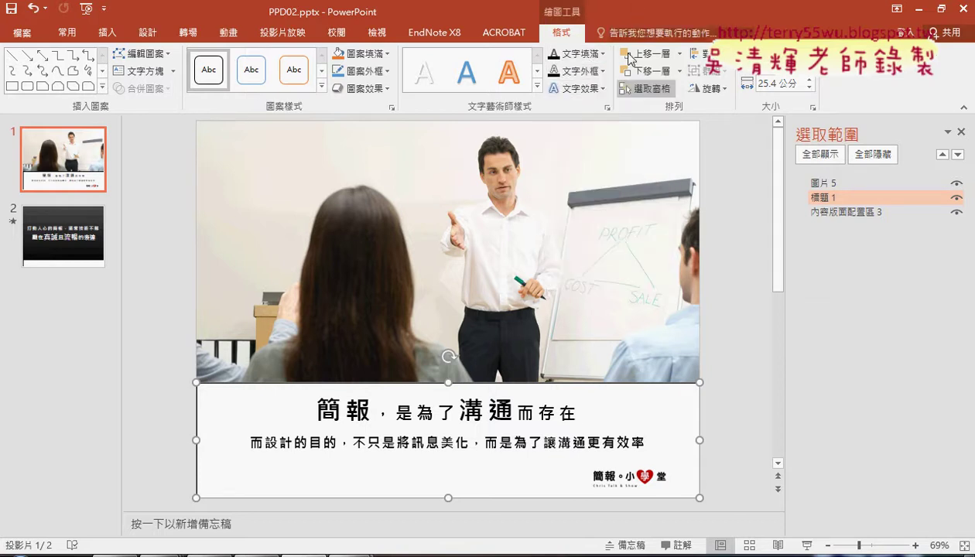
{"action": "key", "text": "alt+Tab"}
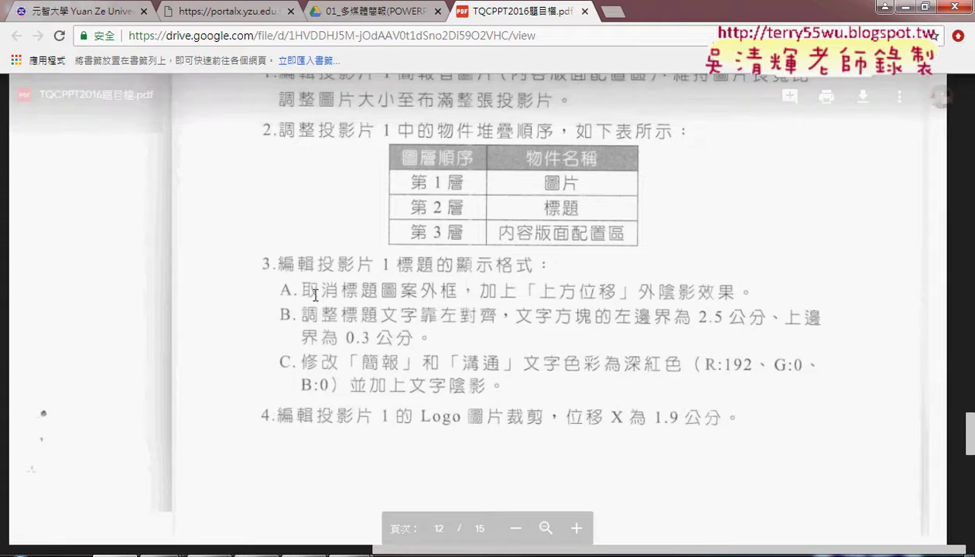
{"action": "left_click", "coordinate": [907, 8]}
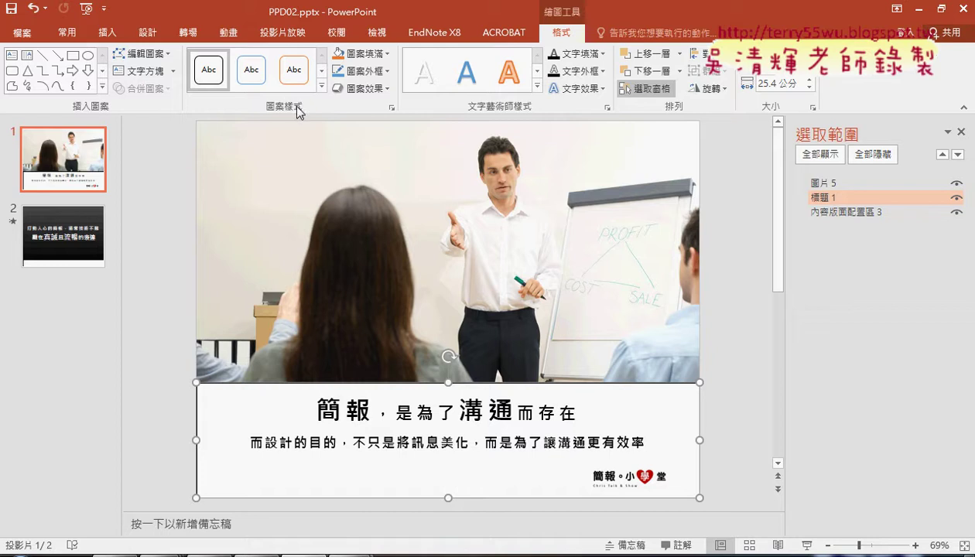
- Set the title box's Shape Outline to No Outline and open the Shape Effects list
{"action": "left_click", "coordinate": [363, 70]}
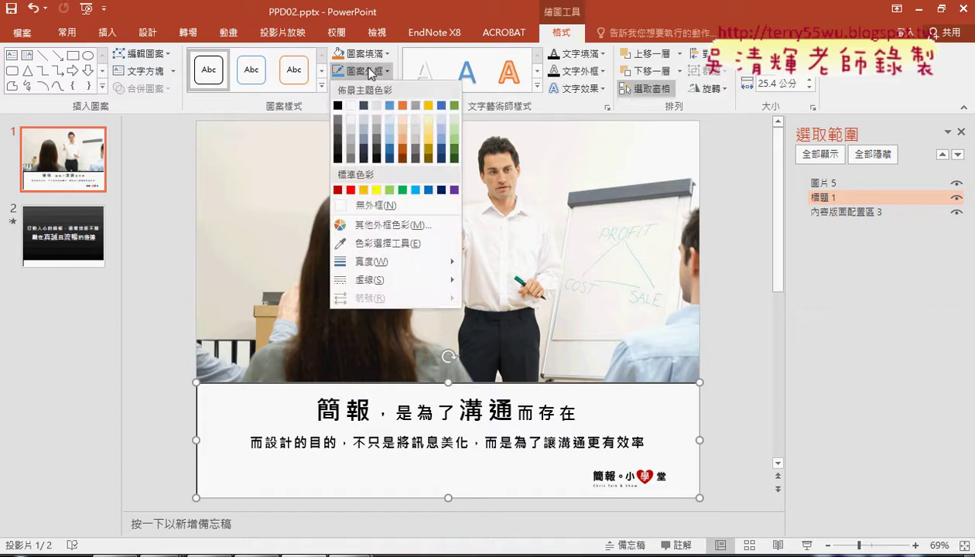
{"action": "left_click", "coordinate": [310, 106]}
{"action": "left_click", "coordinate": [361, 90]}
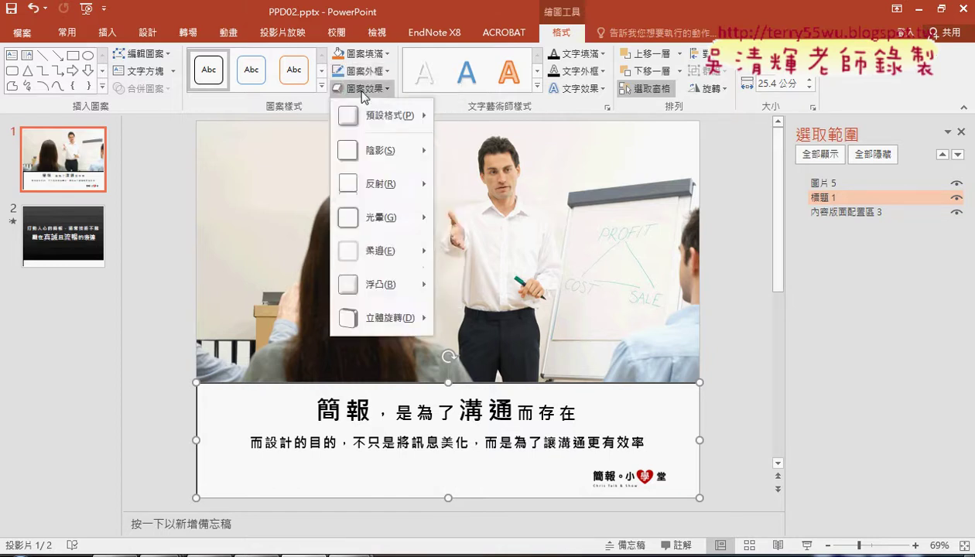